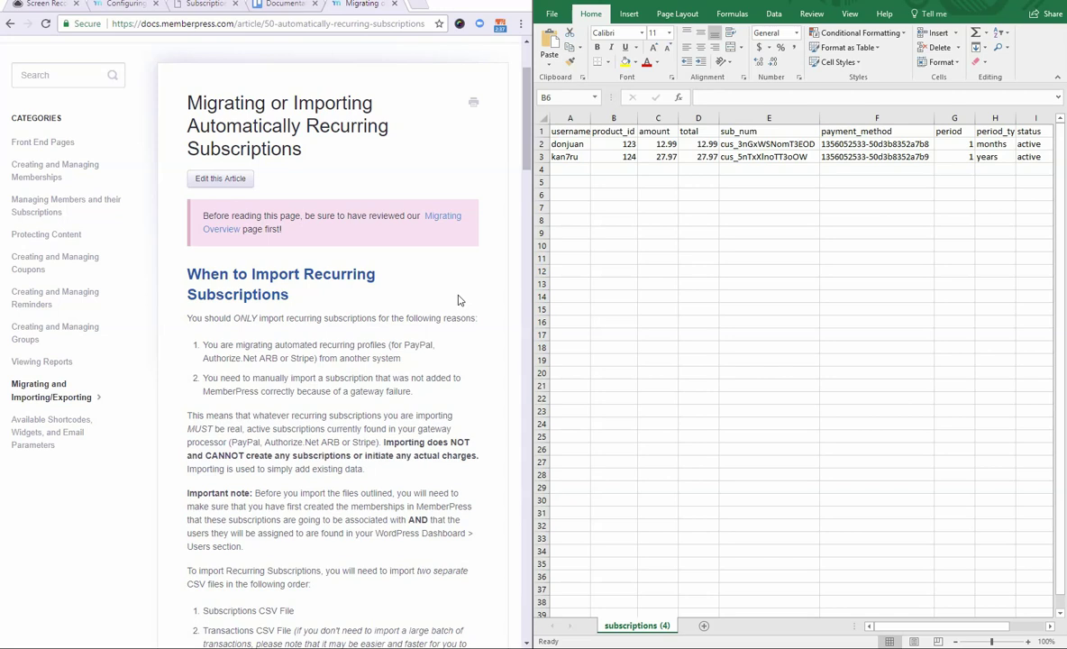
- Scroll the MemberPress docs to the Subscriptions CSV Format heading and its Required Columns list
scroll(457, 300, down, 5)
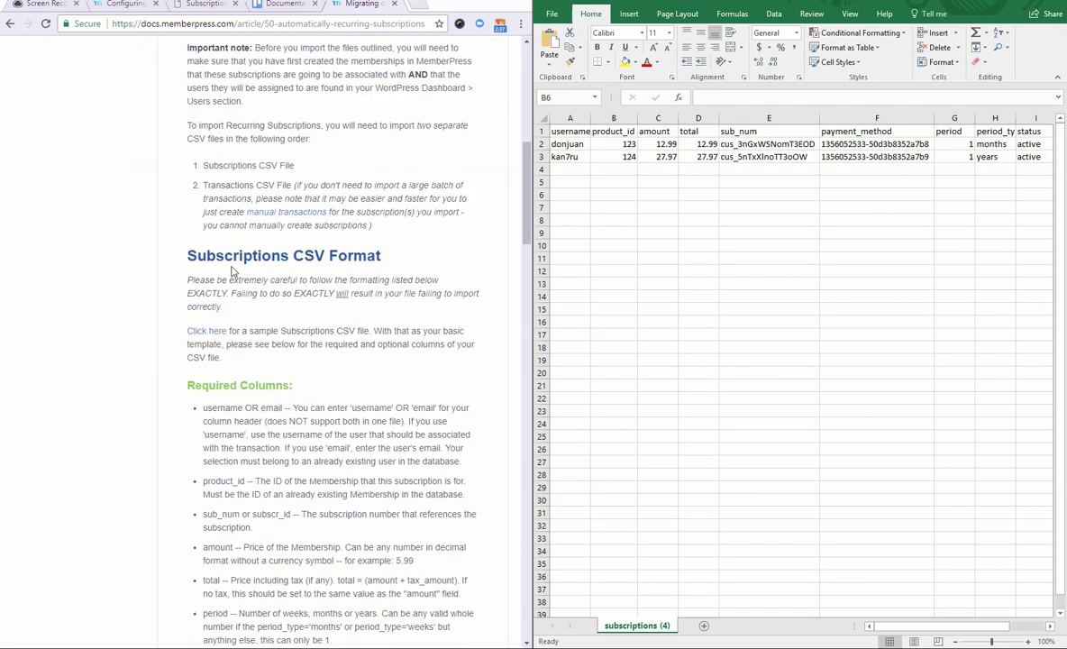
triple_click(215, 256)
click(362, 270)
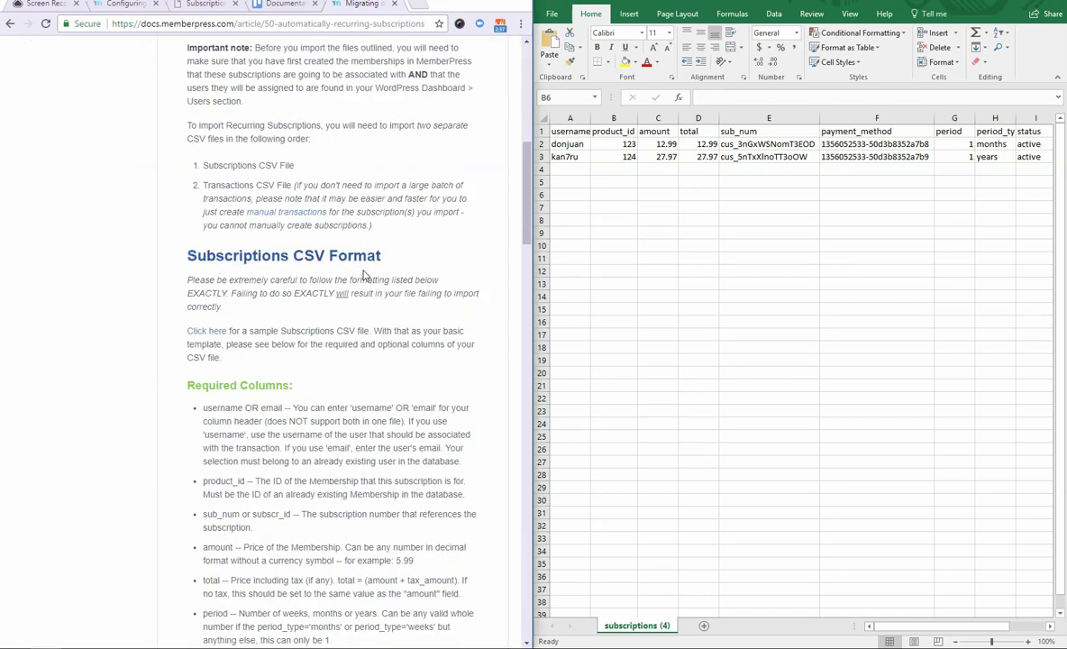
scroll(361, 270, down, 2)
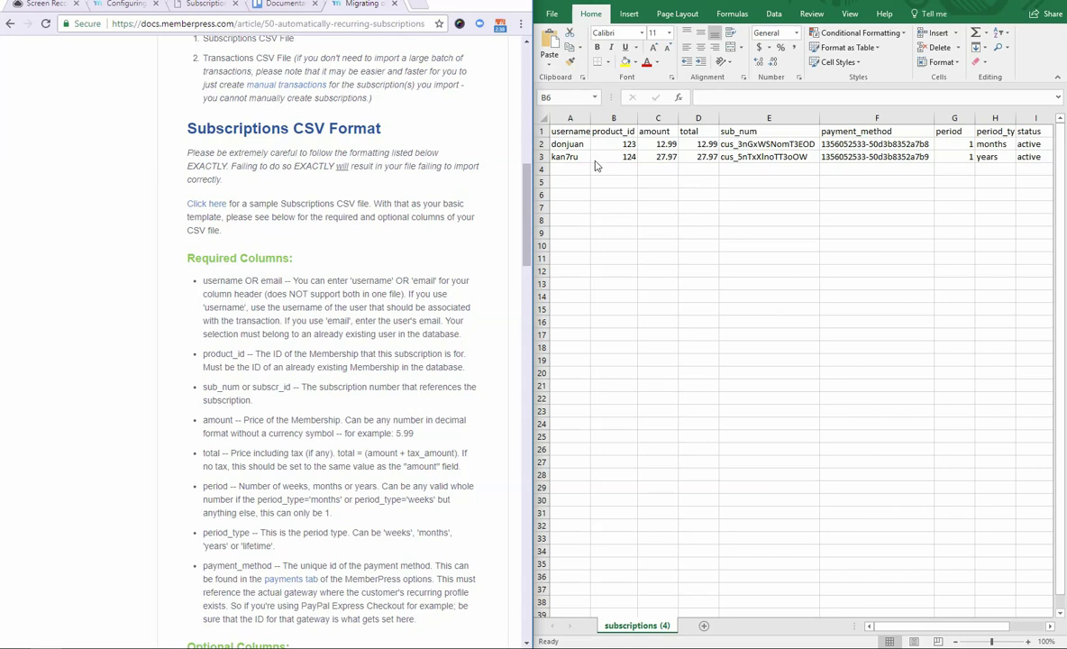
- Select the whole subscriptions sheet and AutoFit every column, then check both usernames
click(612, 132)
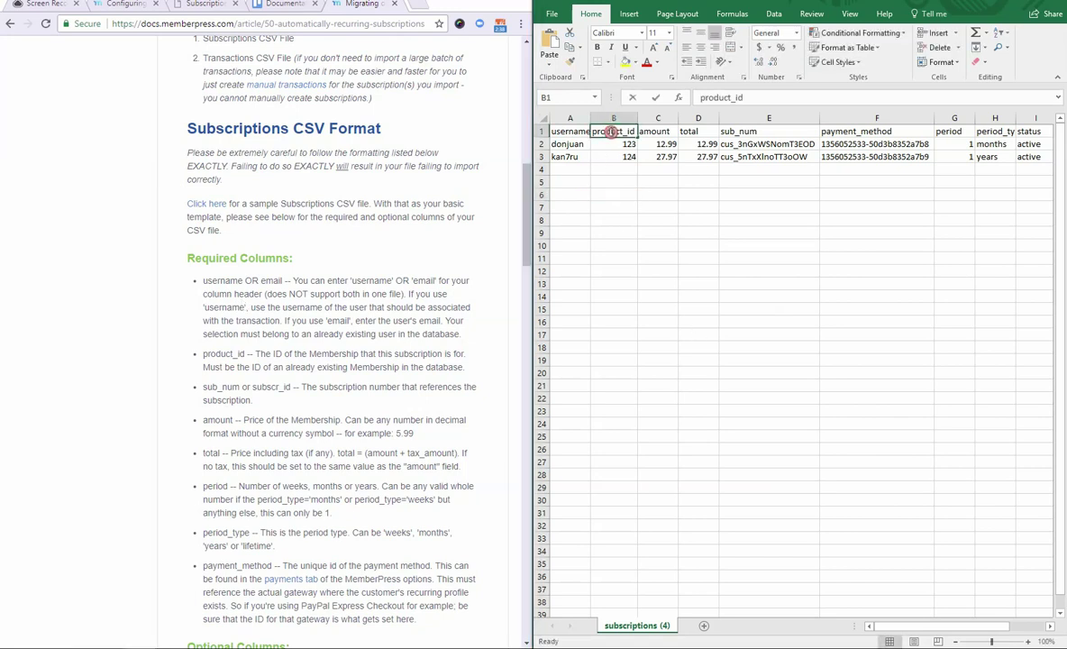
double_click(613, 131)
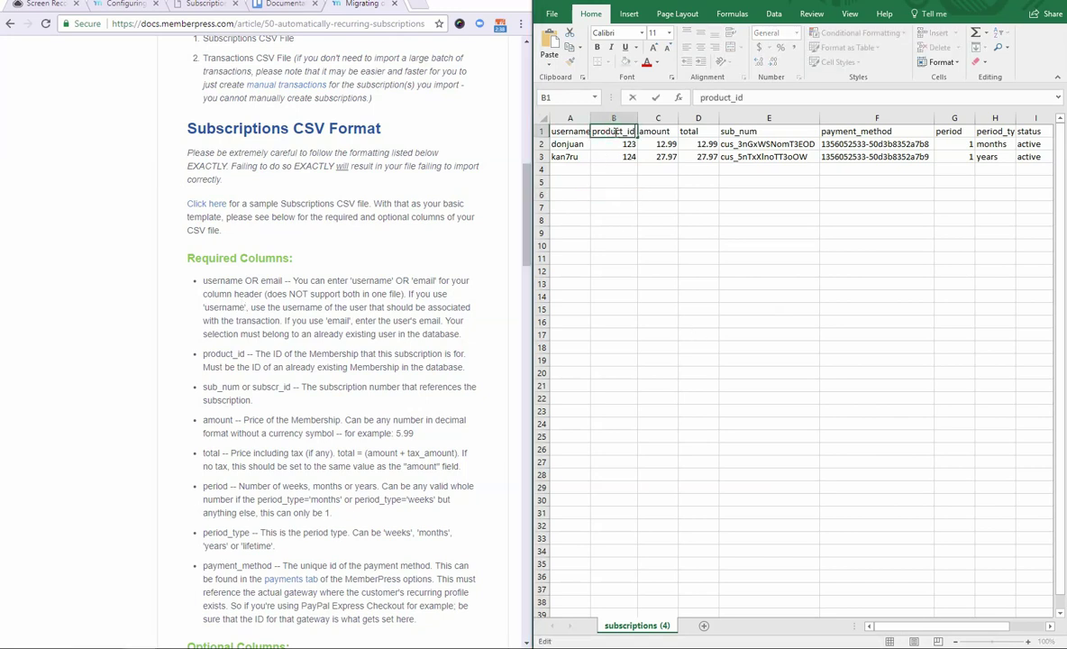
click(665, 182)
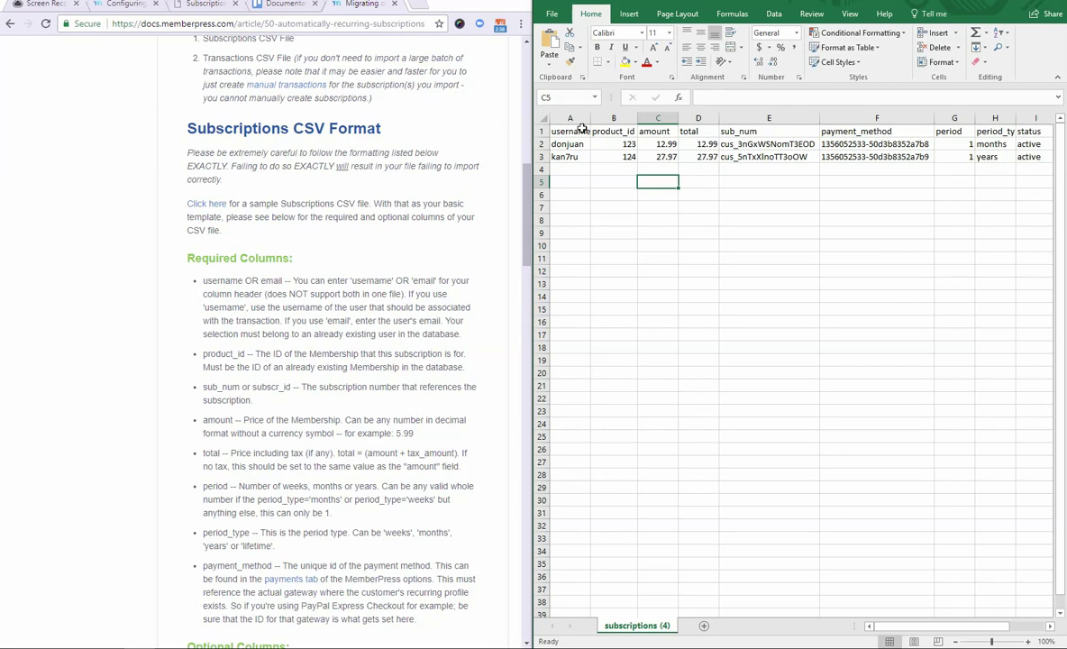
click(543, 119)
double_click(591, 118)
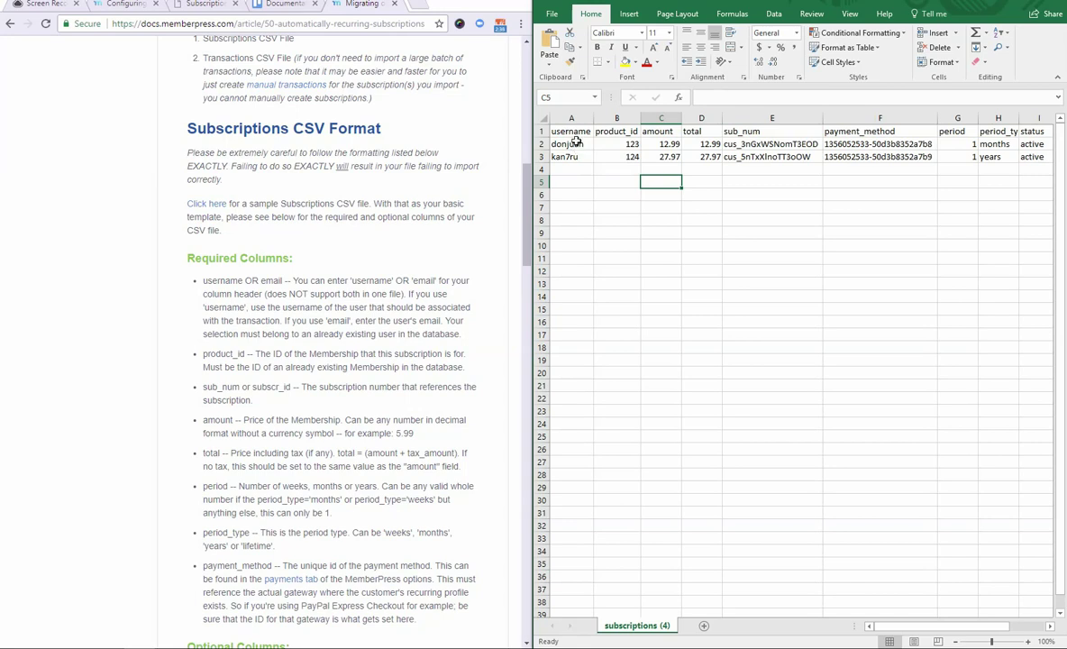
click(577, 148)
click(577, 158)
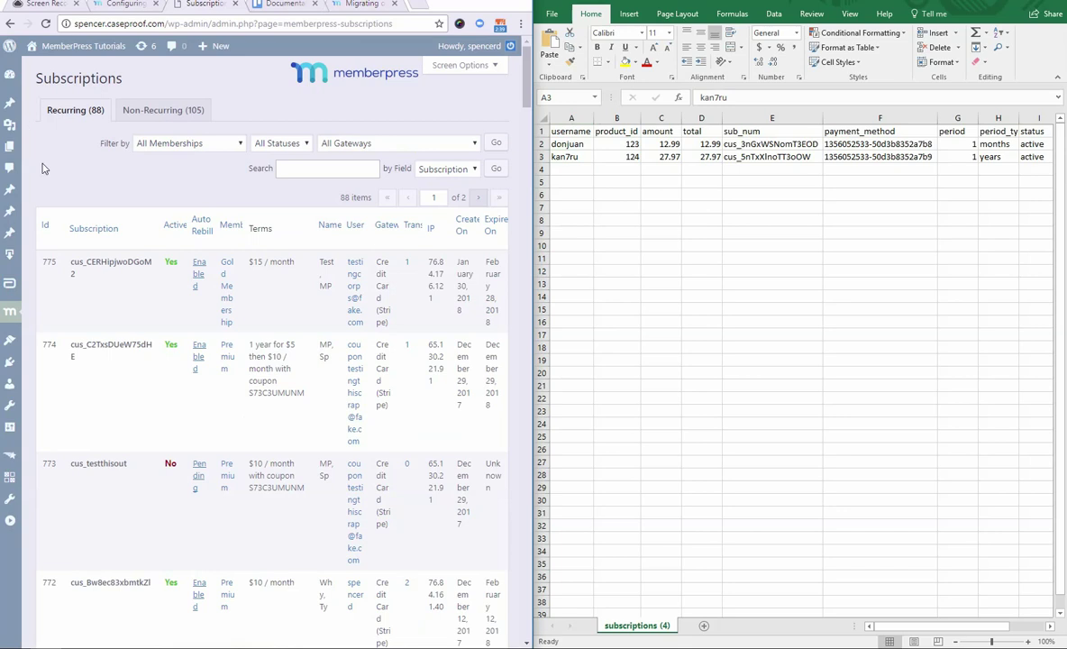
- Look up Annual Membership test's ID 832 in the MemberPress Memberships list
mouse_move(15, 315)
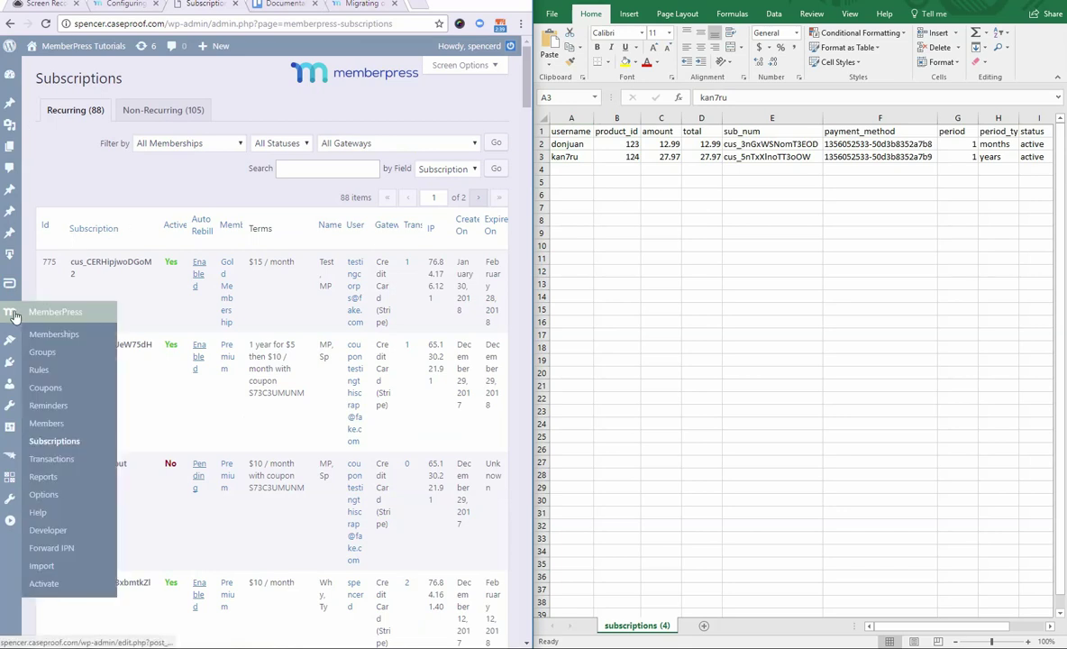
click(54, 336)
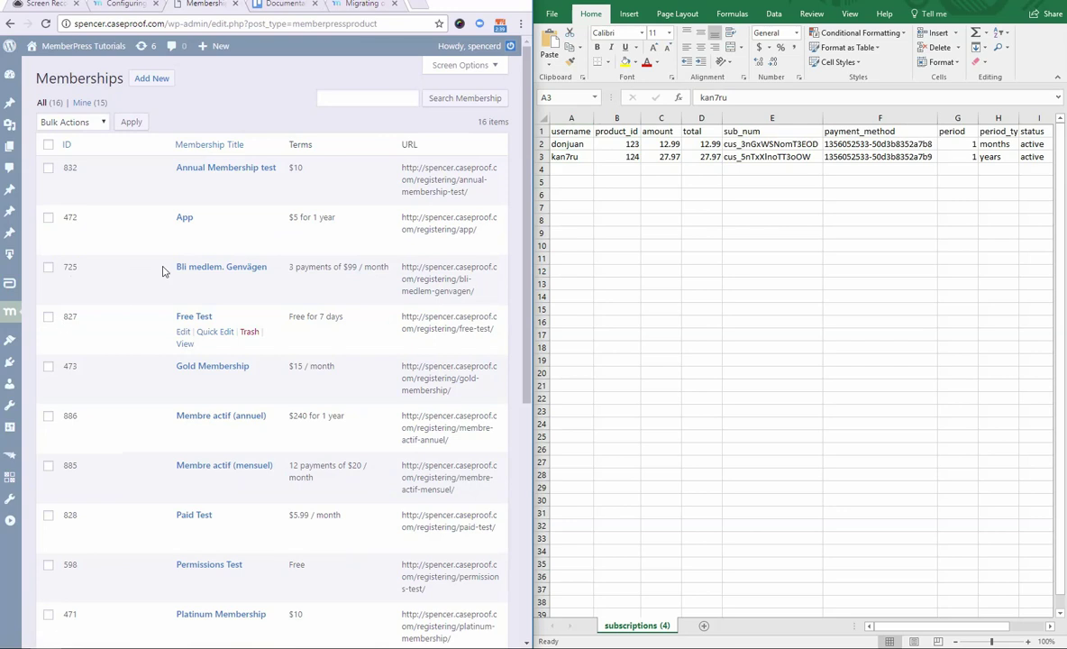
double_click(70, 168)
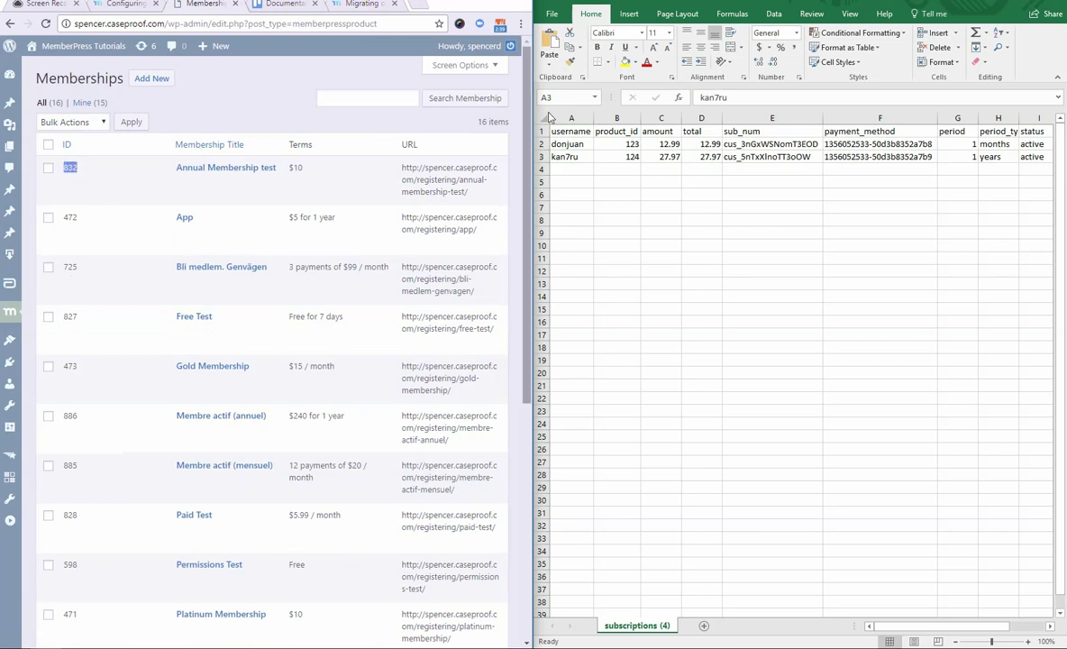
click(459, 65)
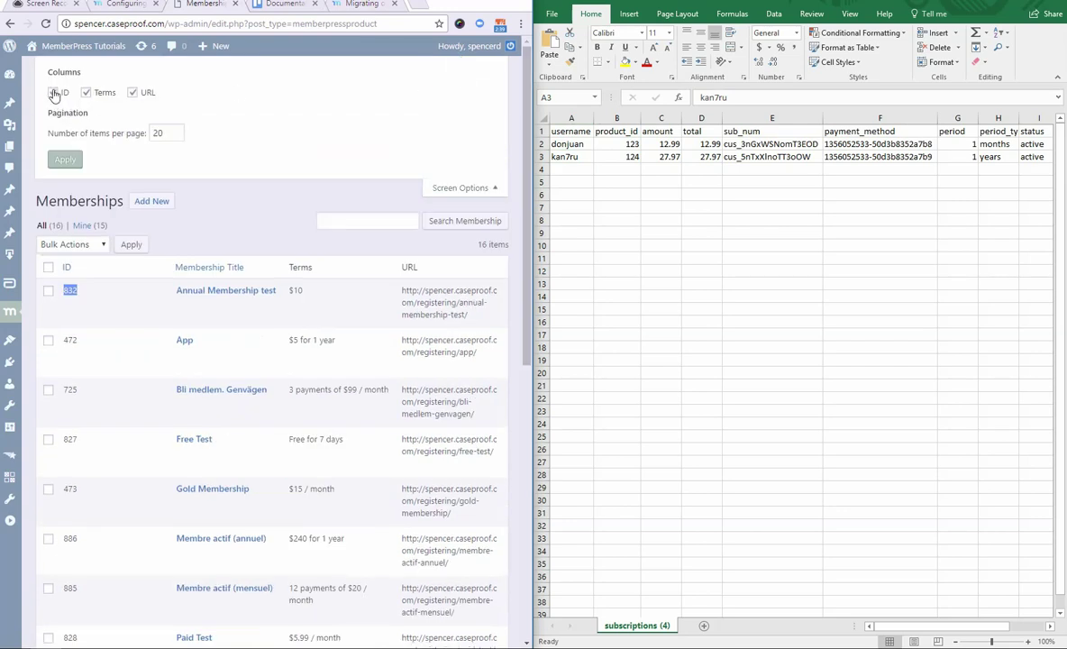
click(461, 189)
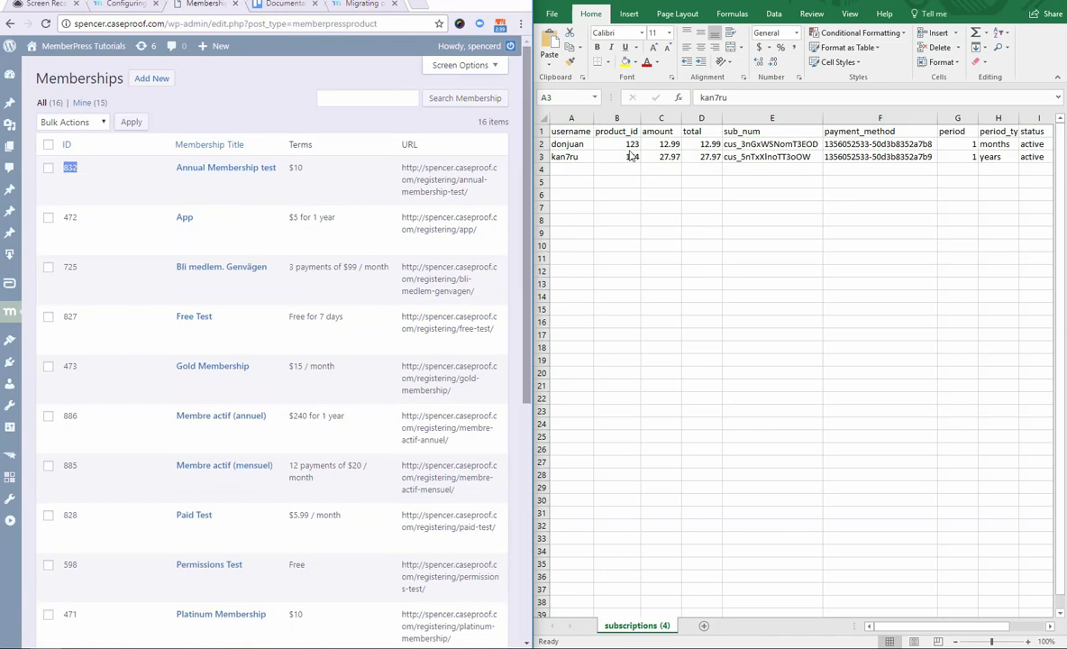
double_click(570, 157)
click(622, 145)
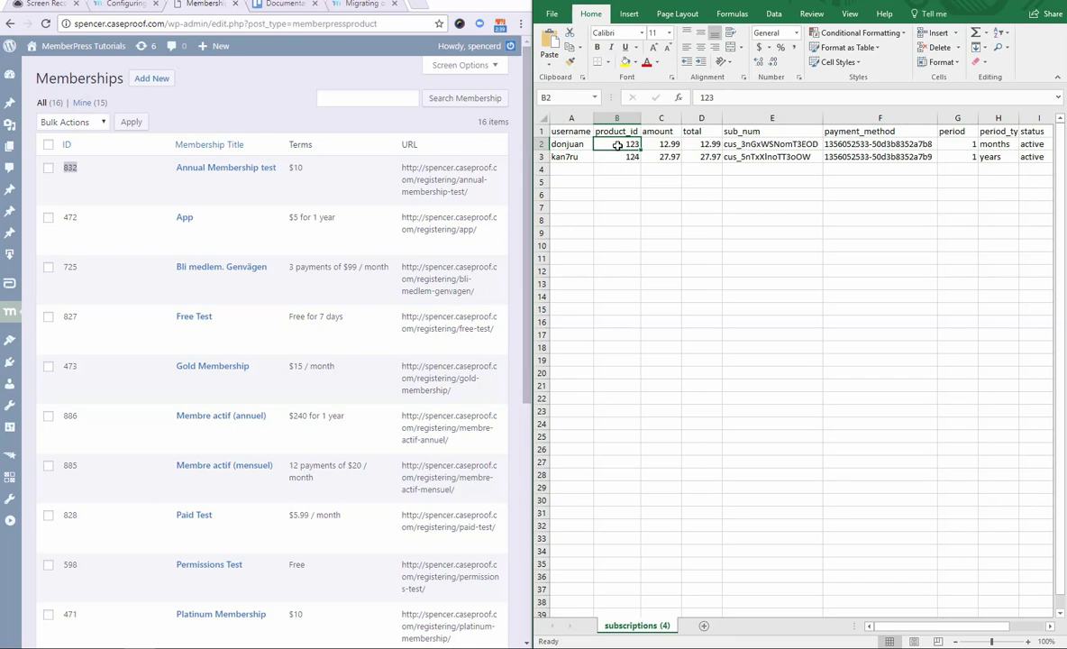
- Set the first subscription's product_id in B2 to 832
text(832)
click(657, 205)
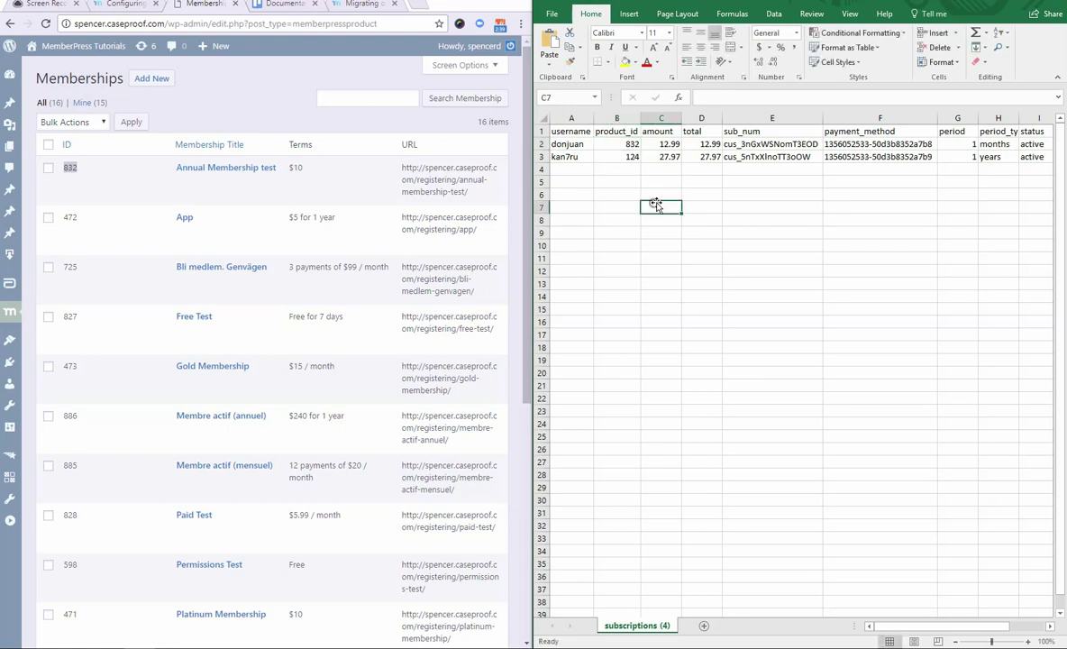
click(357, 5)
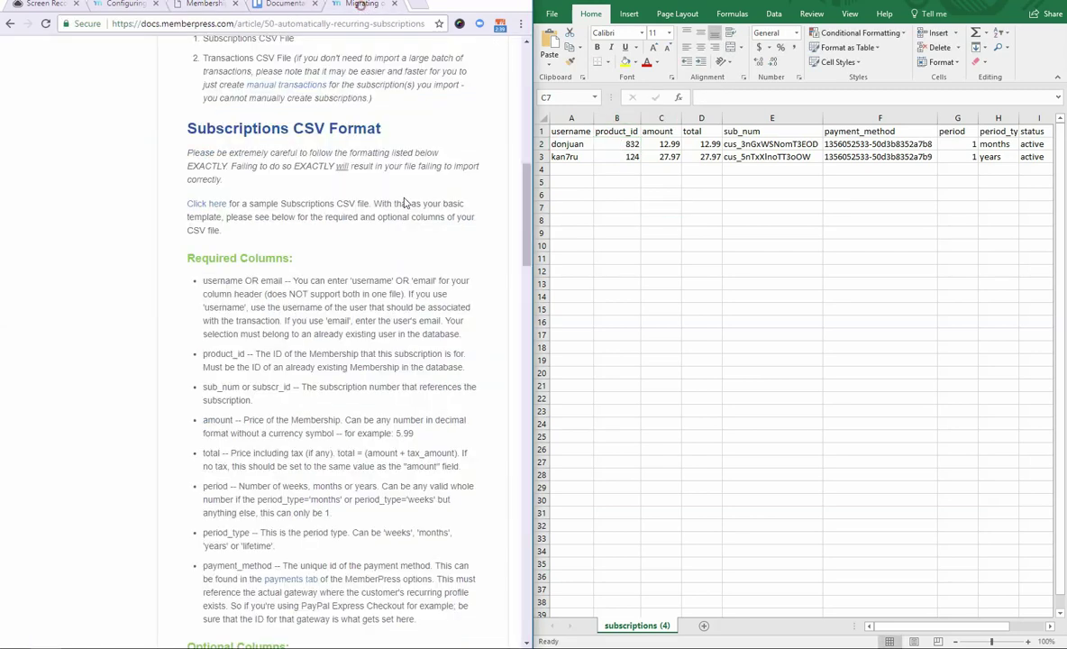
- Change the first subscription's amount in C2 from 12.99 to 10
click(667, 145)
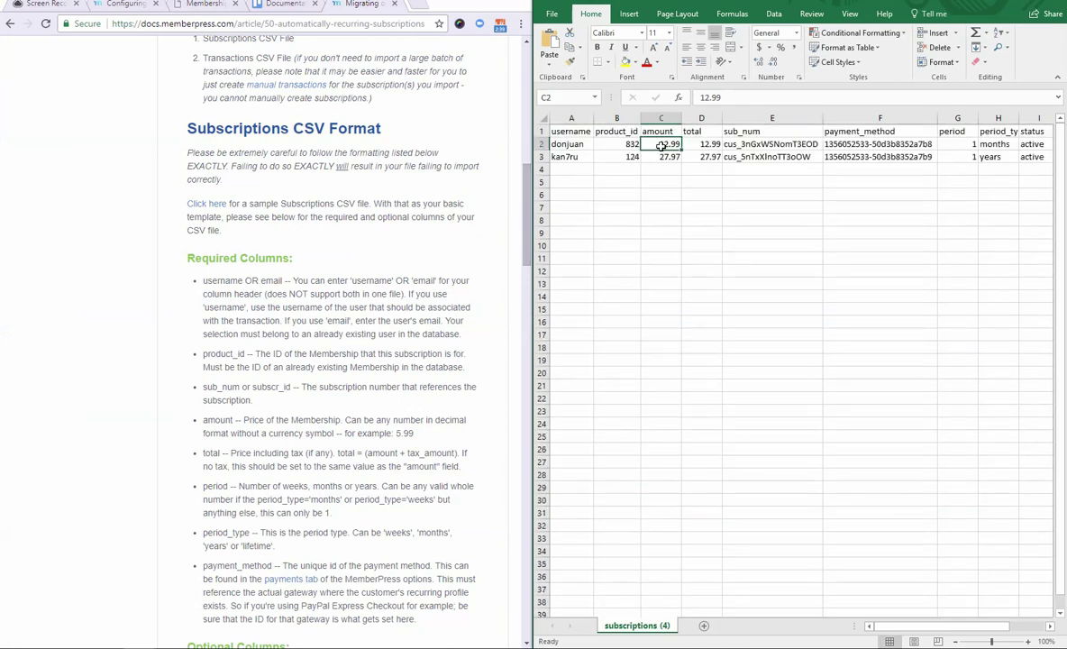
text(10)
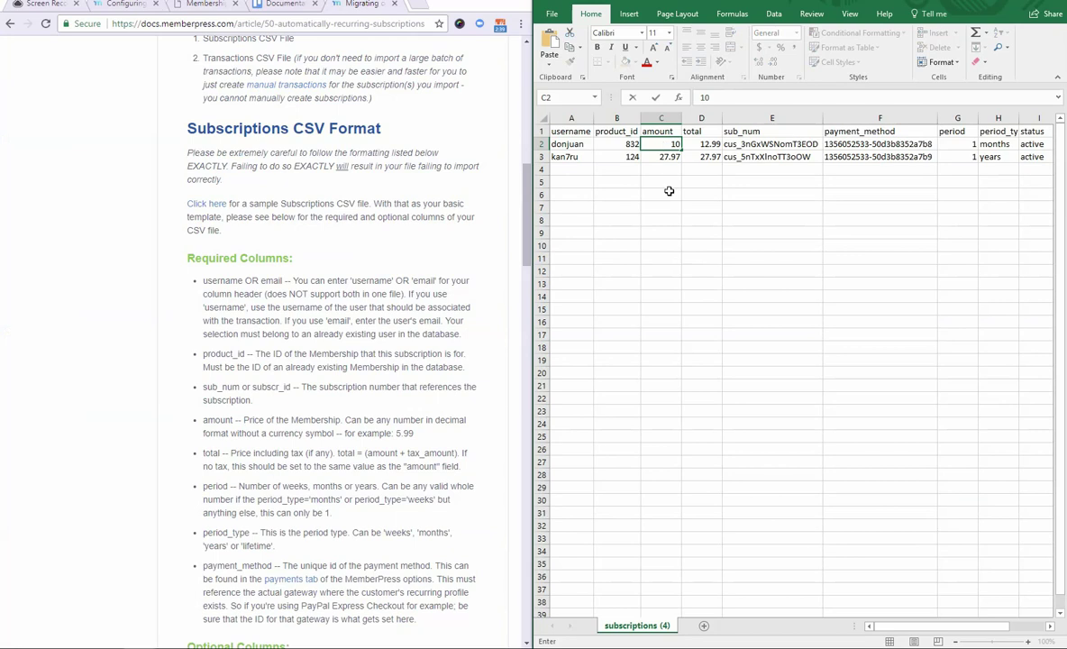
click(672, 219)
click(674, 147)
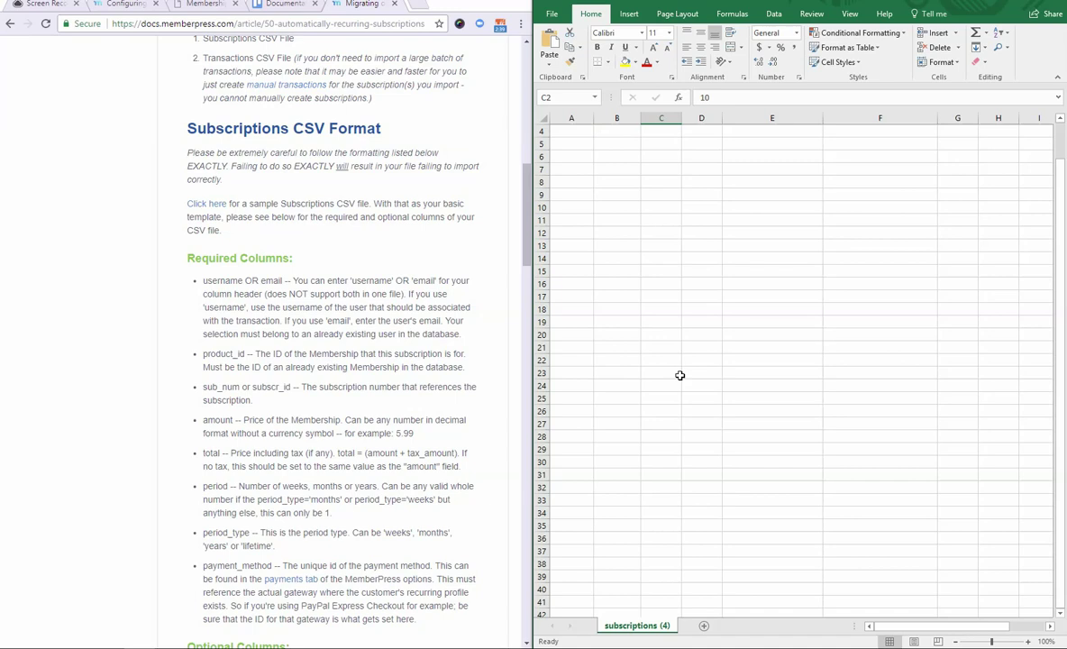
click(374, 418)
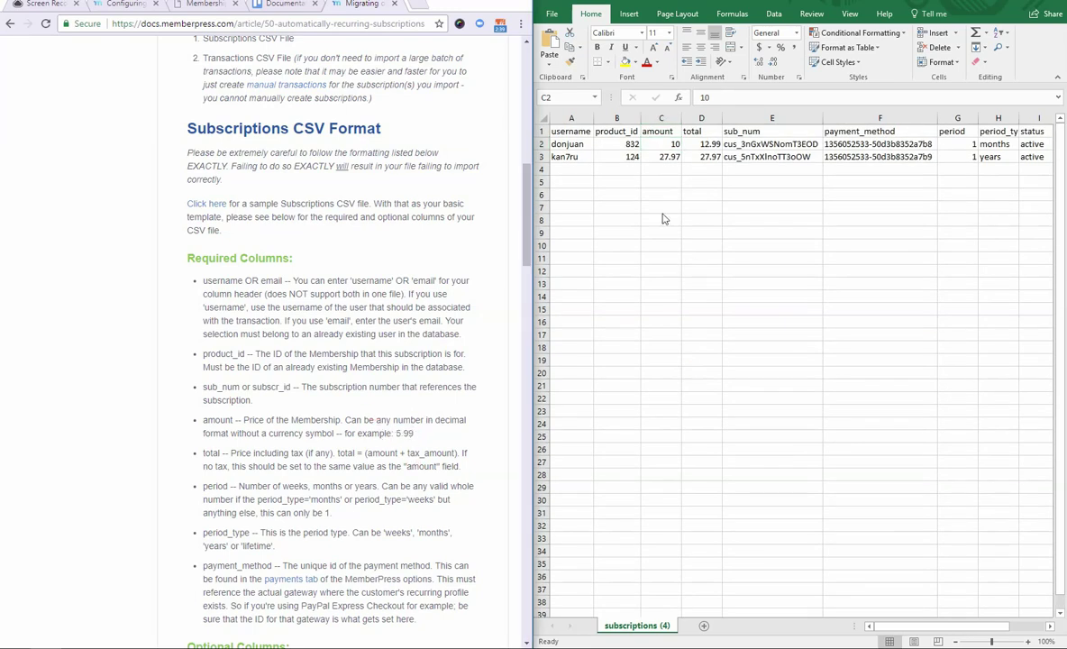
click(664, 148)
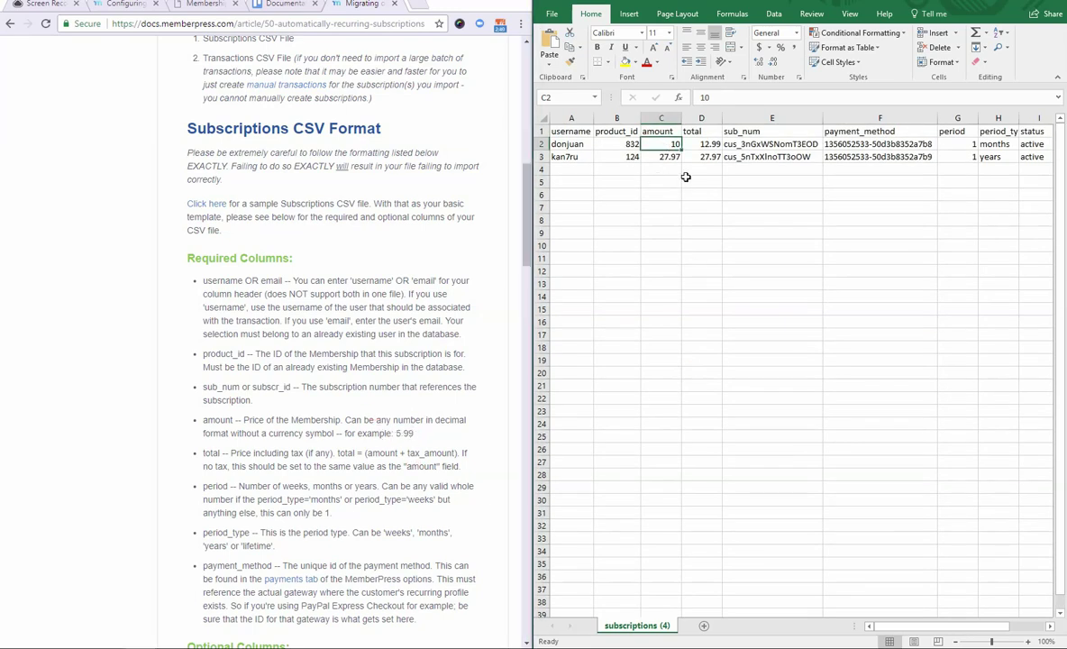
- Apply the Number format to amounts C2:C20, so C2 shows 10.00
drag(656, 149, 661, 375)
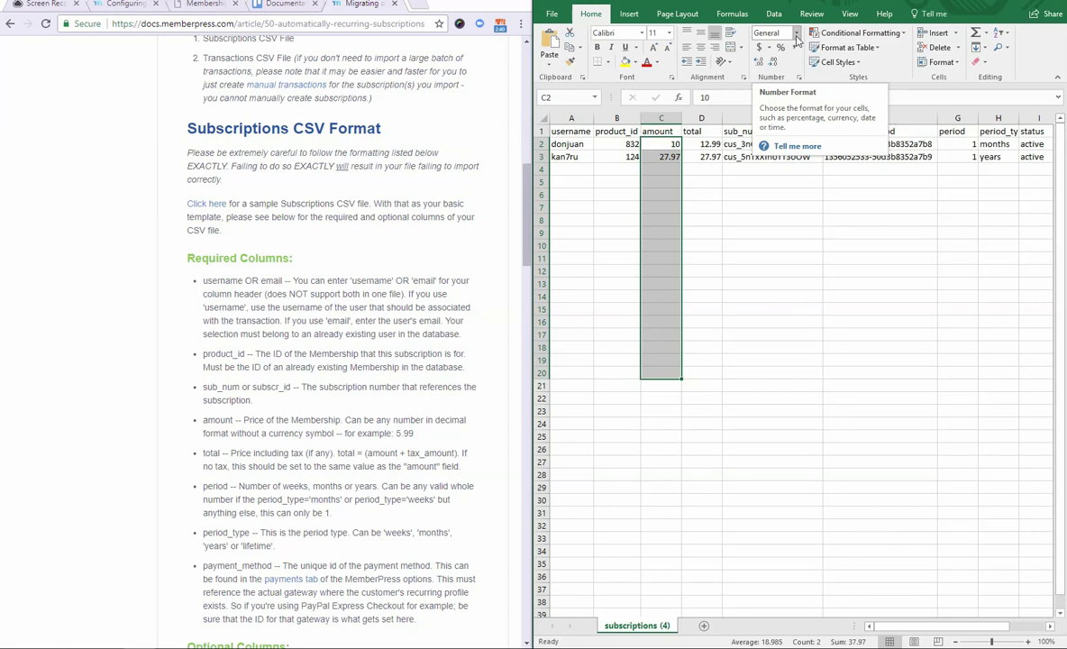
click(796, 38)
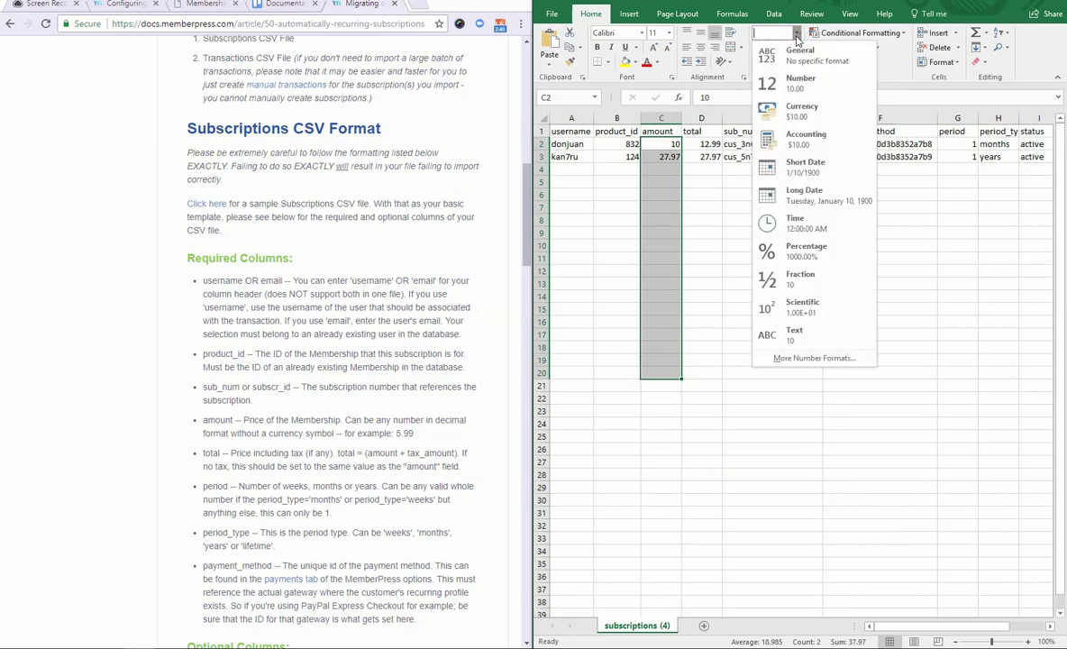
click(802, 80)
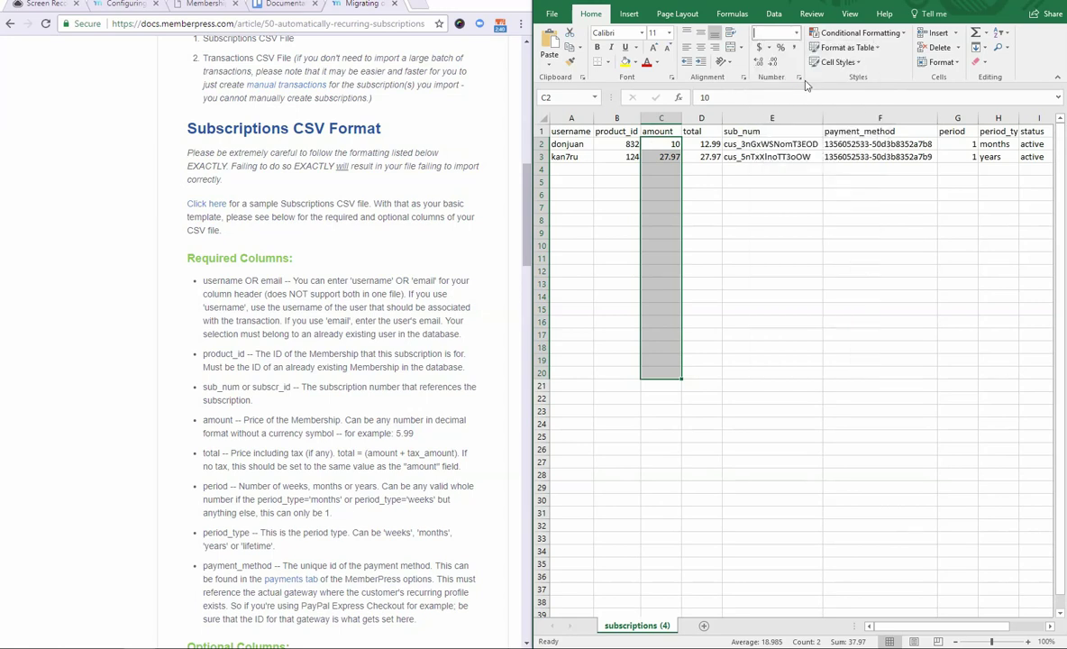
click(709, 171)
drag(659, 144, 659, 157)
click(659, 144)
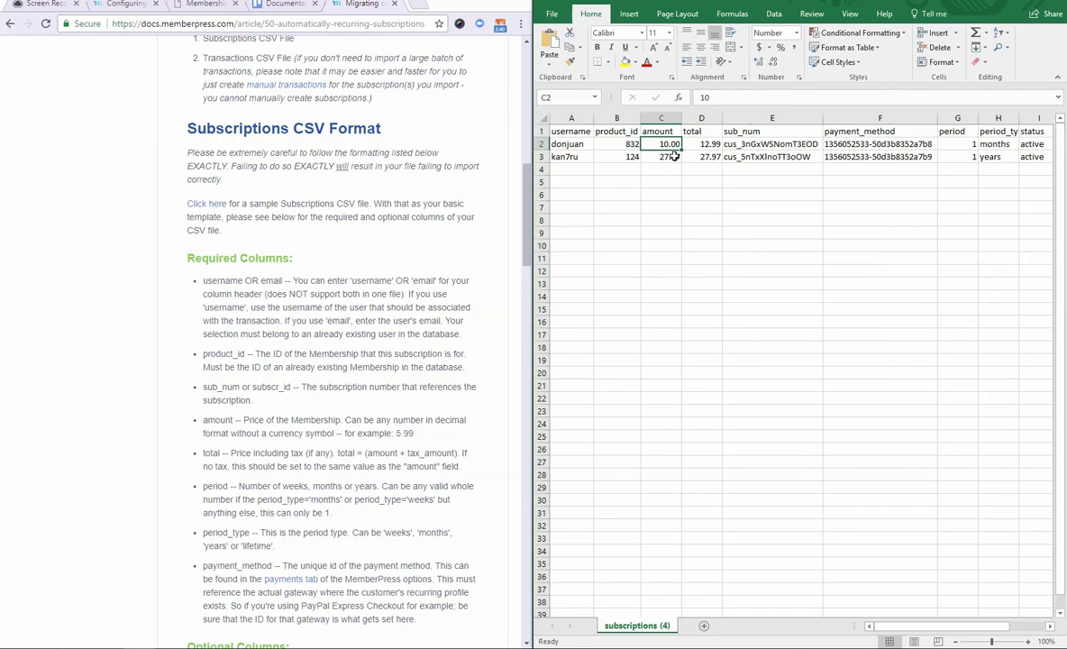
click(706, 144)
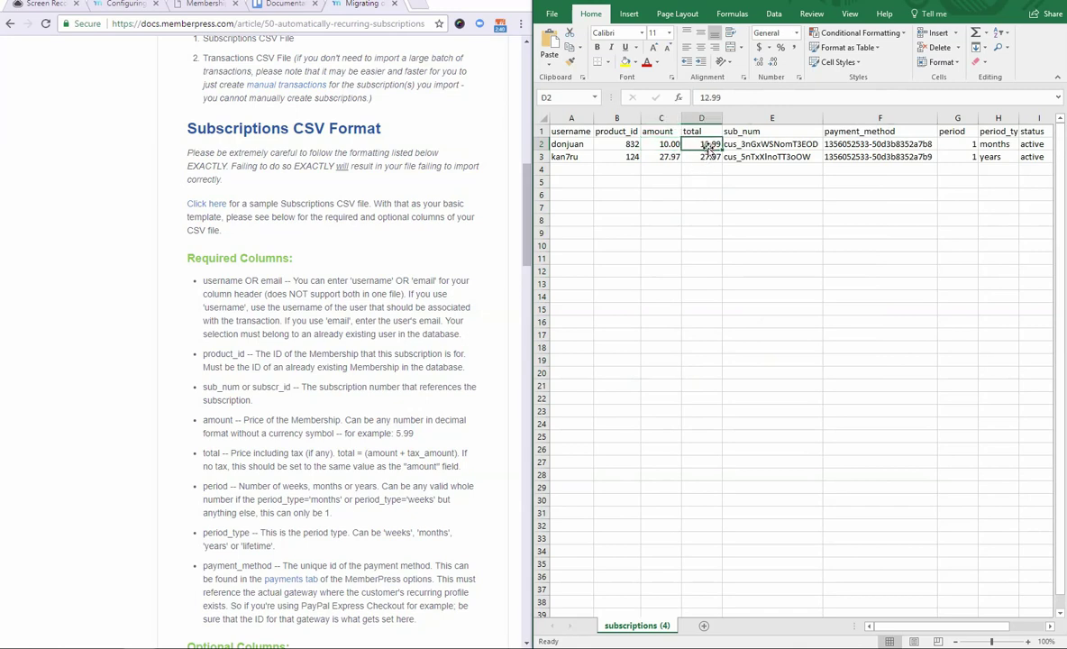
- Enter the placeholder sub_num I-xxxxxxxxxxxx in cell E2
click(749, 144)
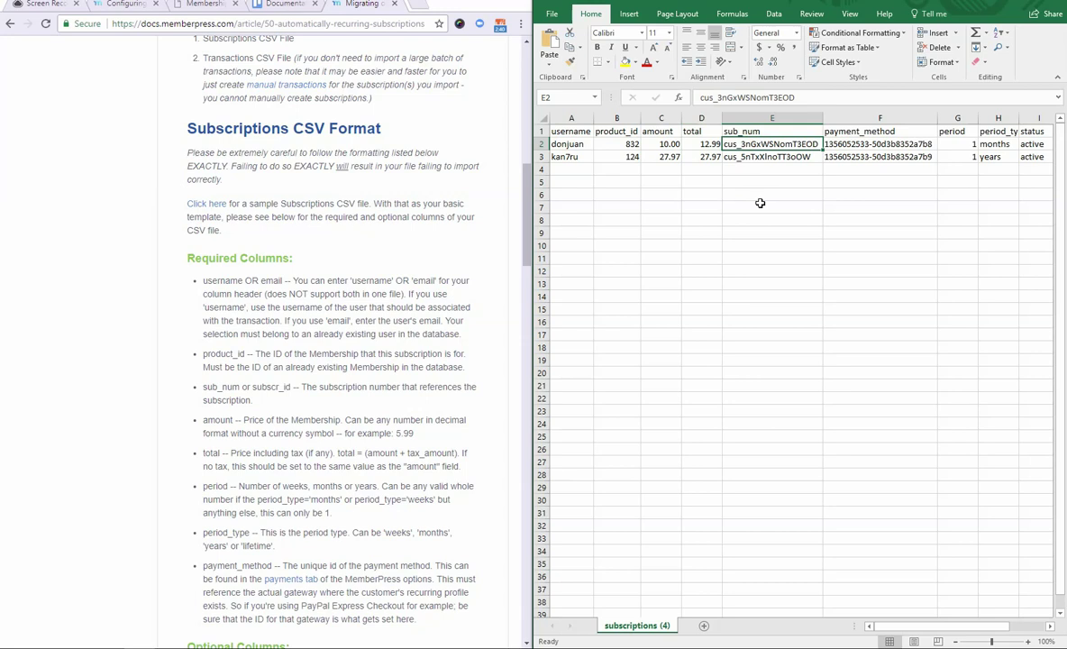
click(763, 156)
click(763, 146)
text(I)
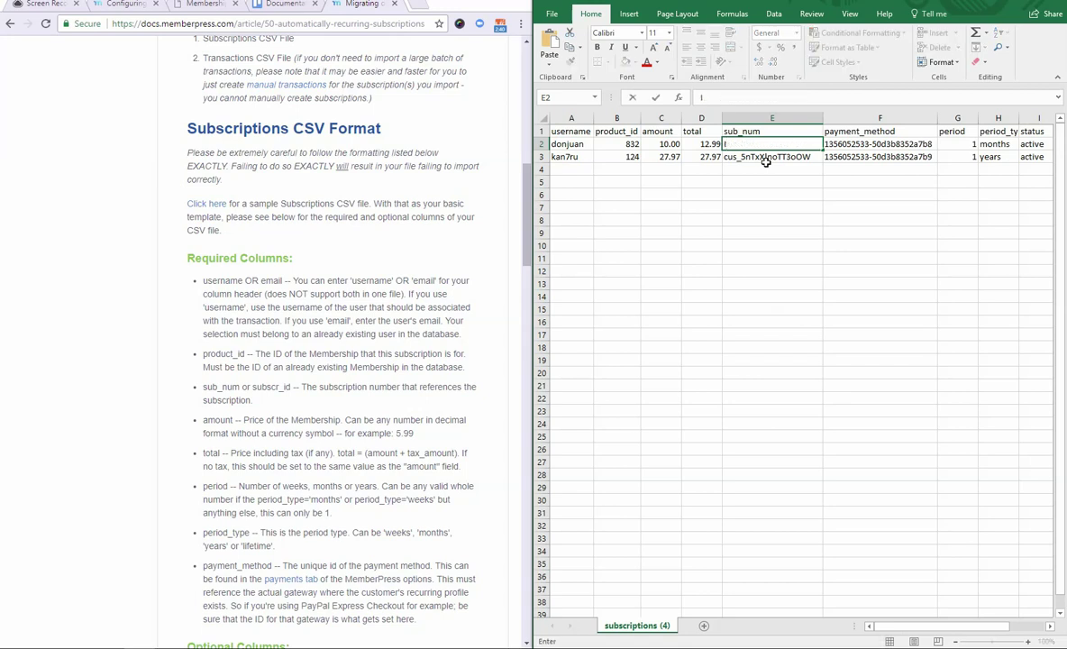
text(-xxxxxxxxxxxx)
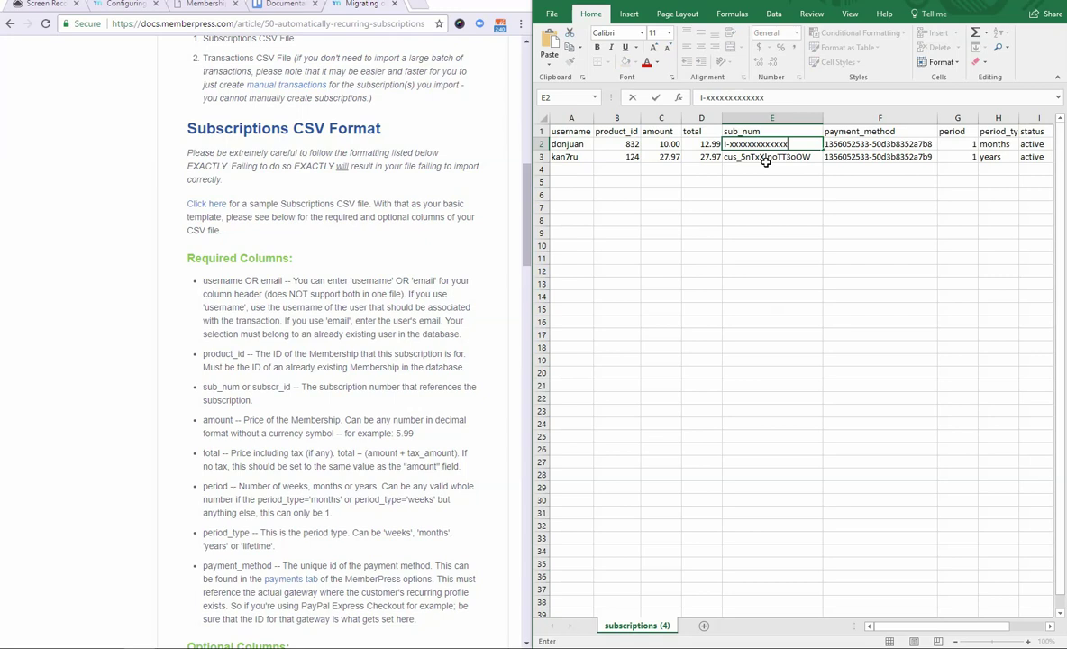
key(F2)
key(Return)
- Fix the #NAME? error in E2, then revert so sub_num cells E2 and E3 are empty
click(743, 144)
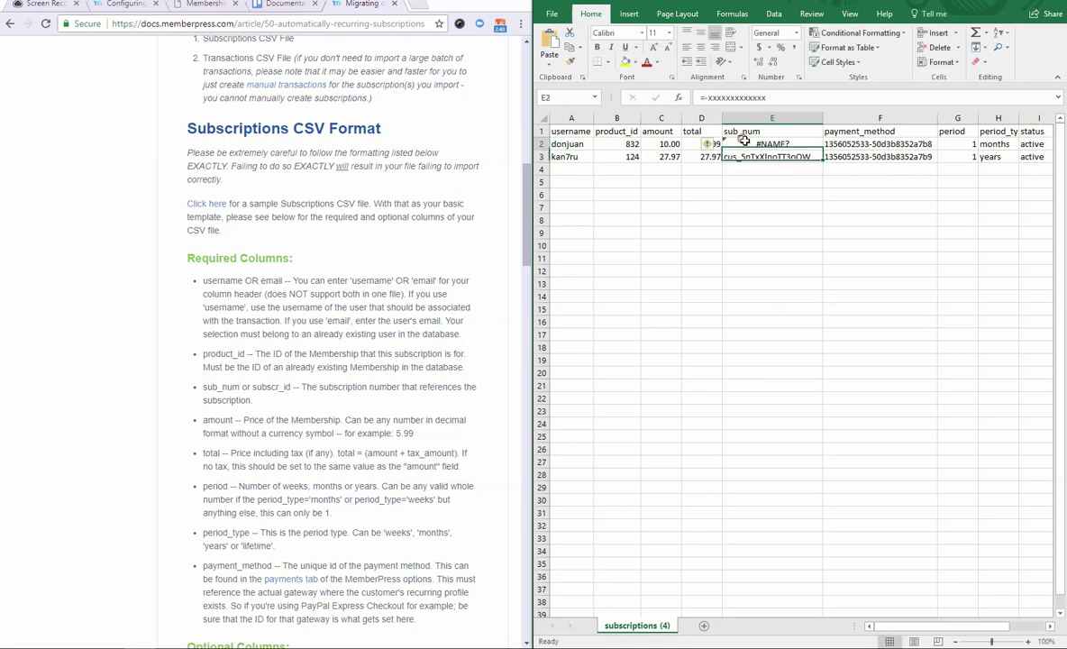
click(708, 97)
key(Delete)
key(Delete)
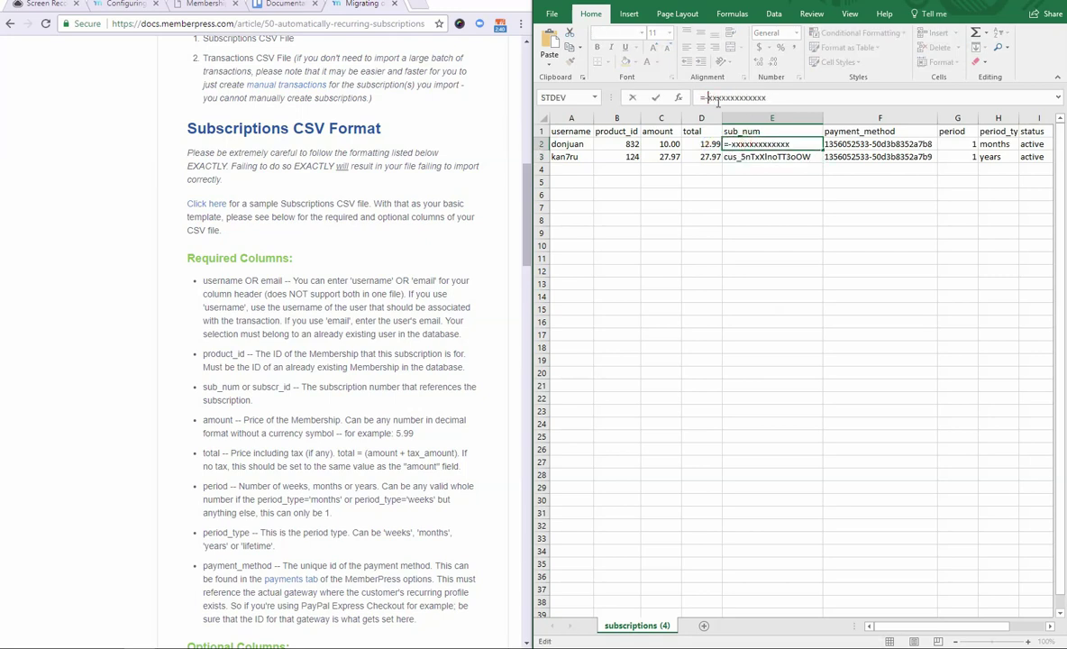
text(S)
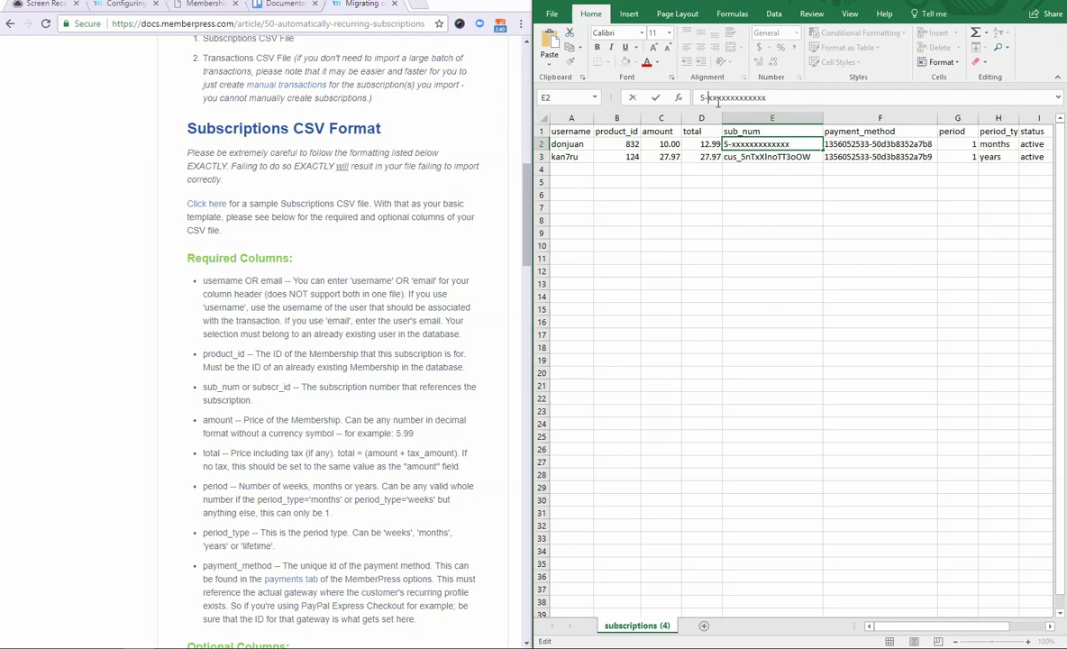
click(745, 192)
key(ctrl+z)
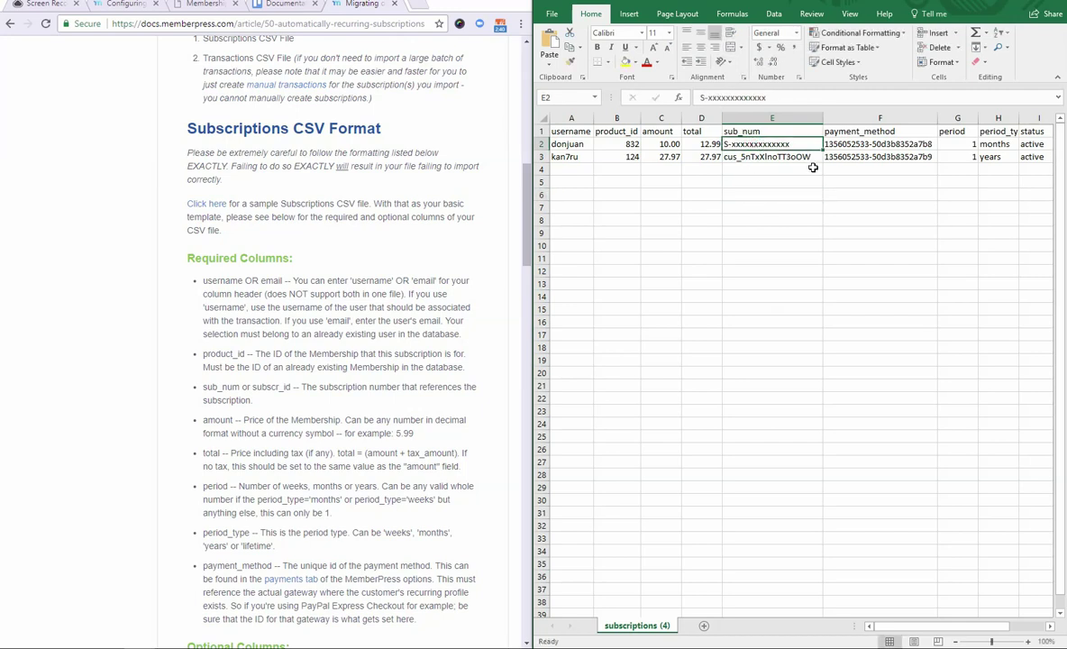
key(ctrl+z)
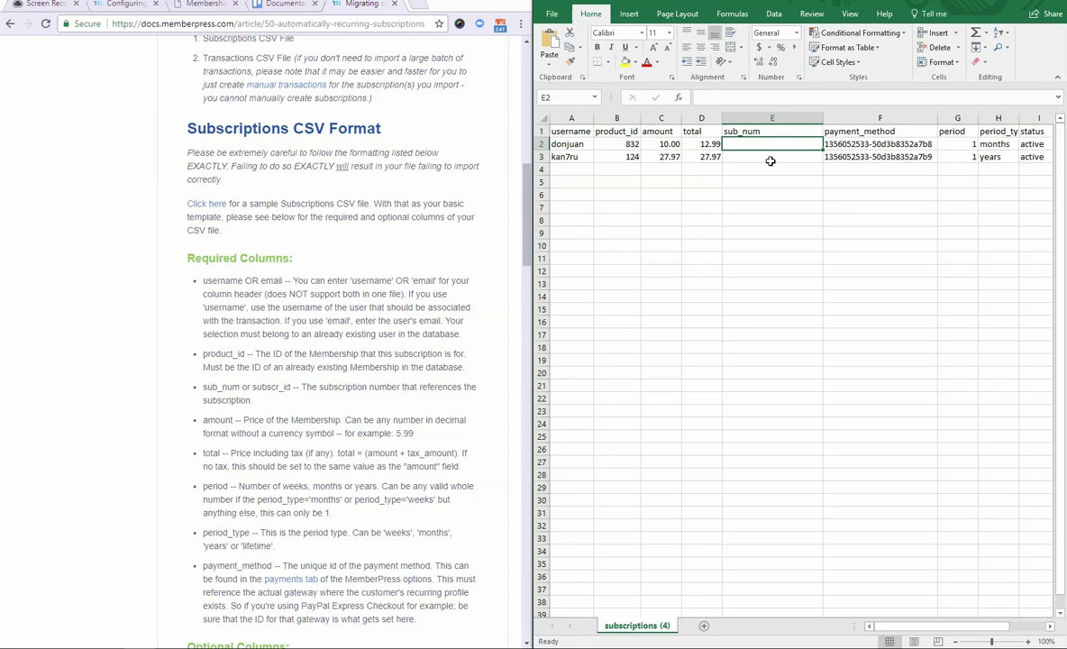
click(835, 145)
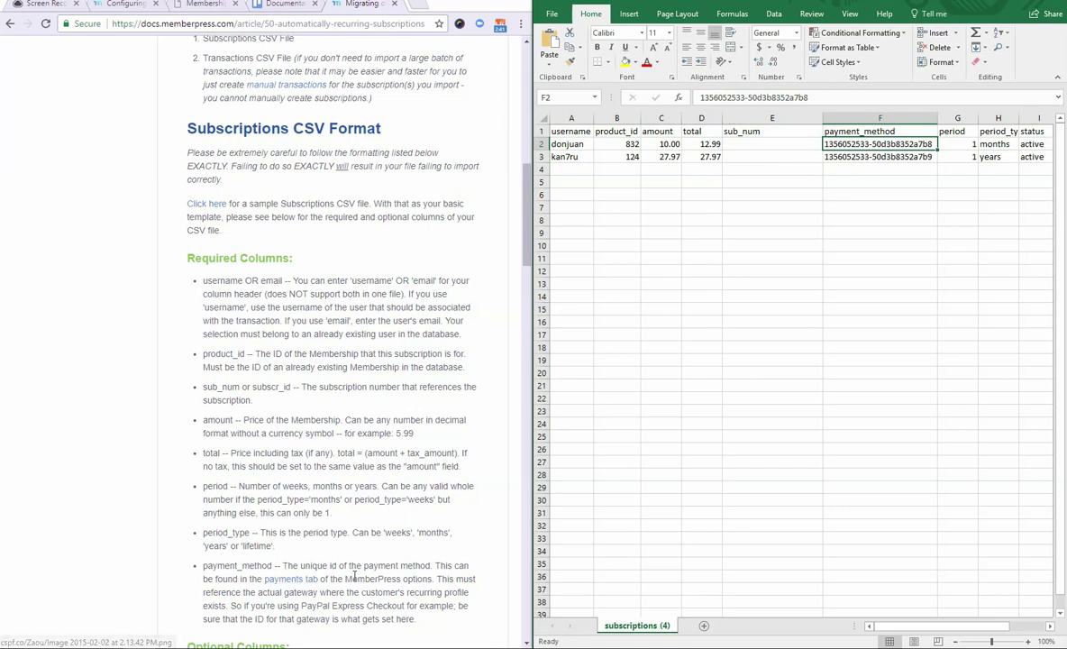
click(197, 7)
mouse_move(10, 311)
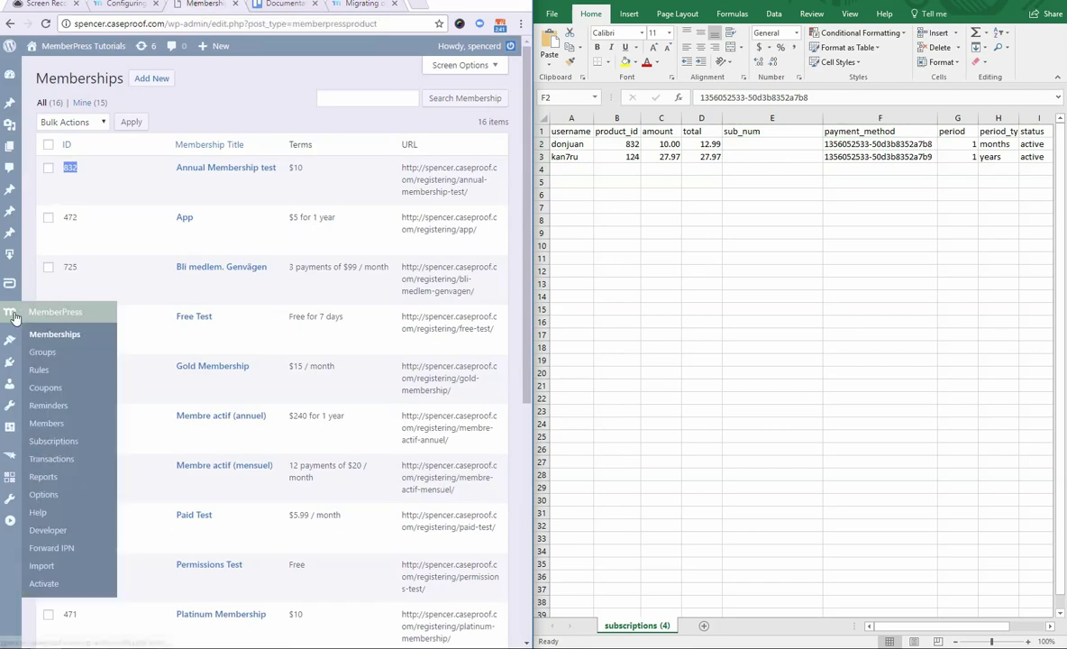
click(52, 495)
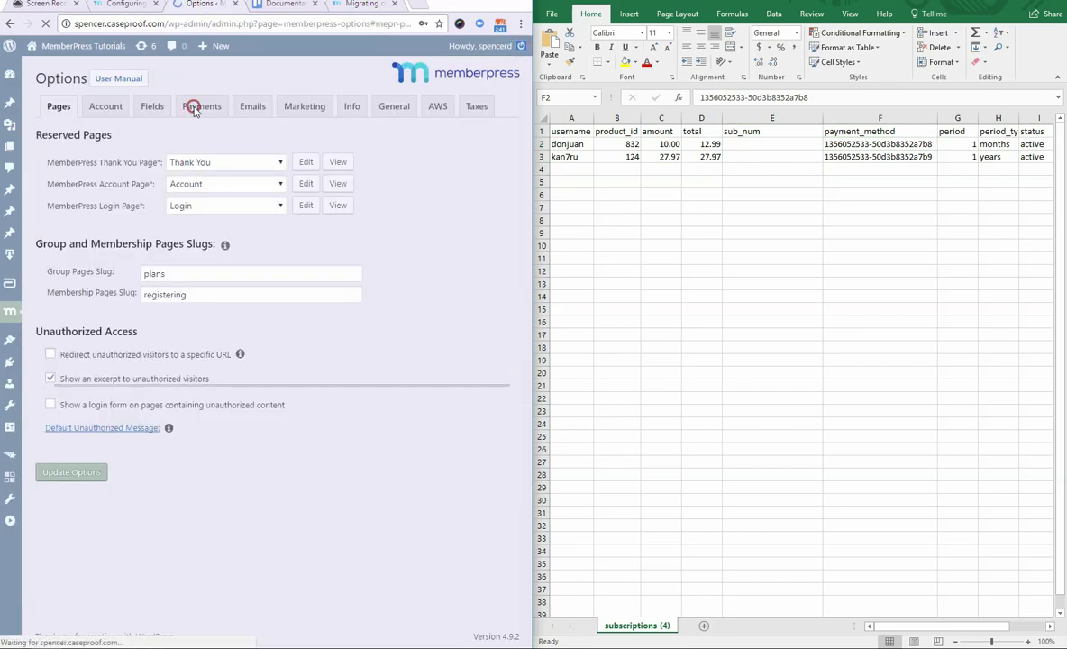
click(194, 107)
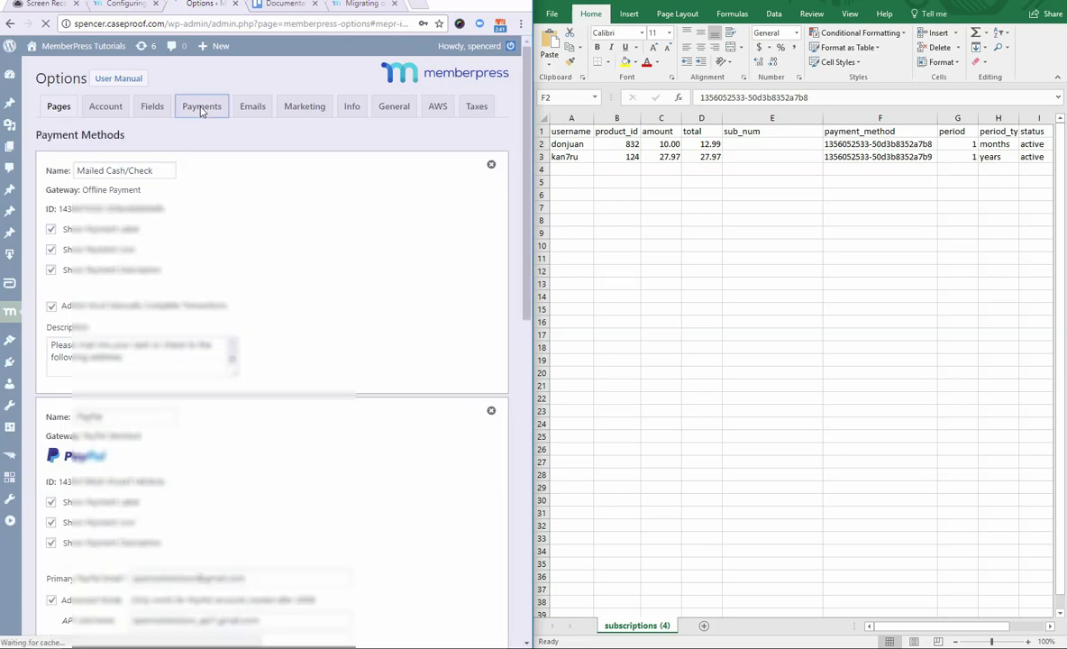
drag(164, 207, 65, 208)
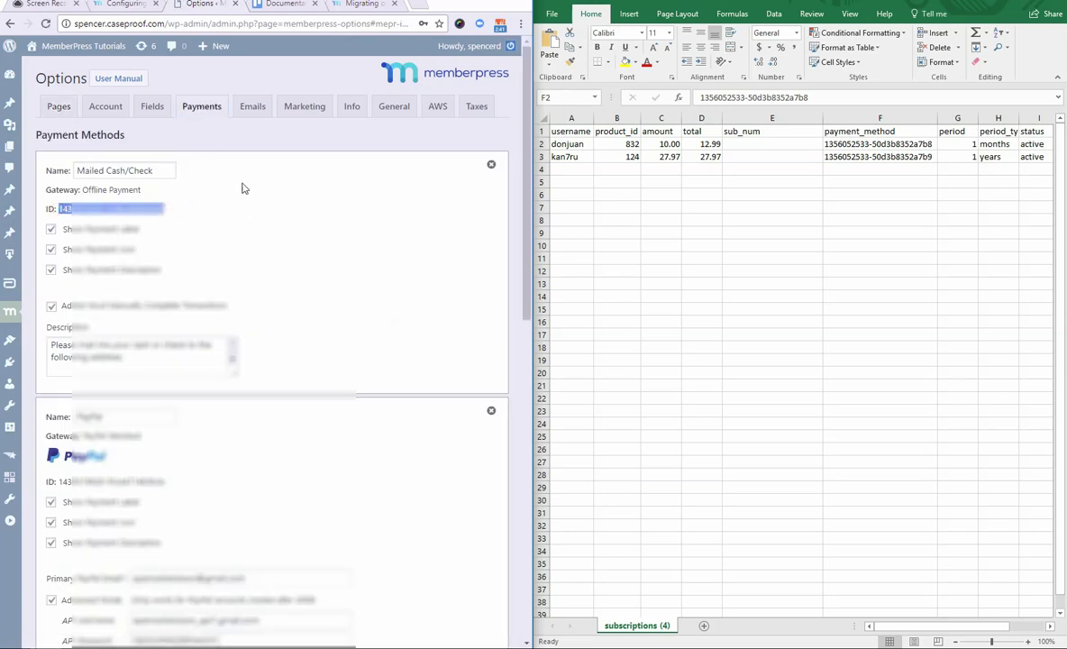
click(365, 6)
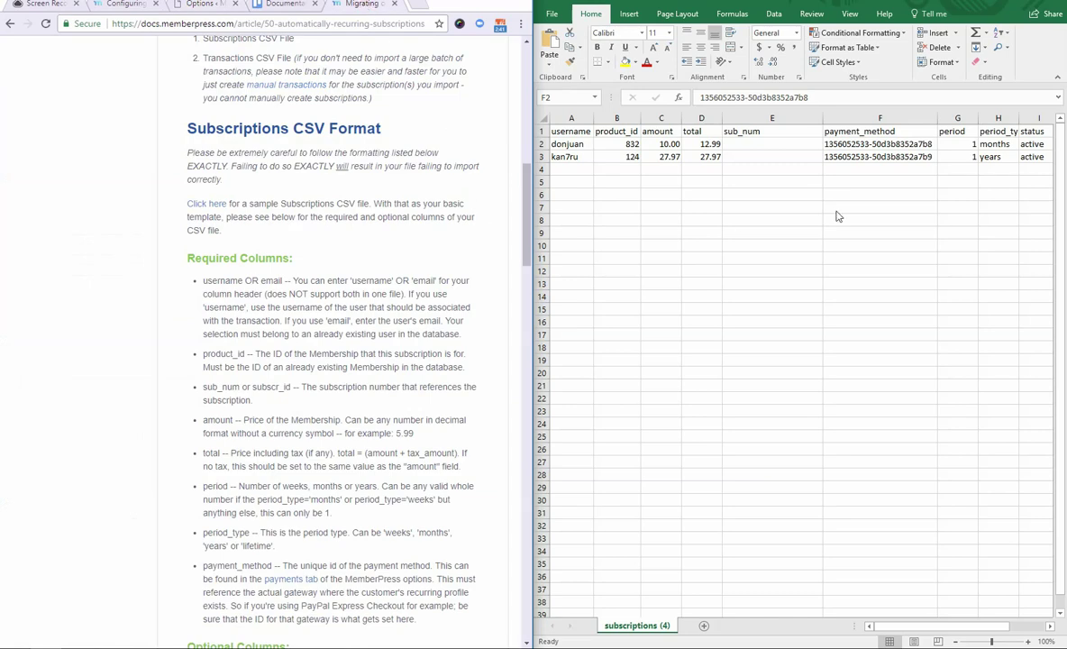
- Inspect the period and period_type values in G2 and H2
click(870, 143)
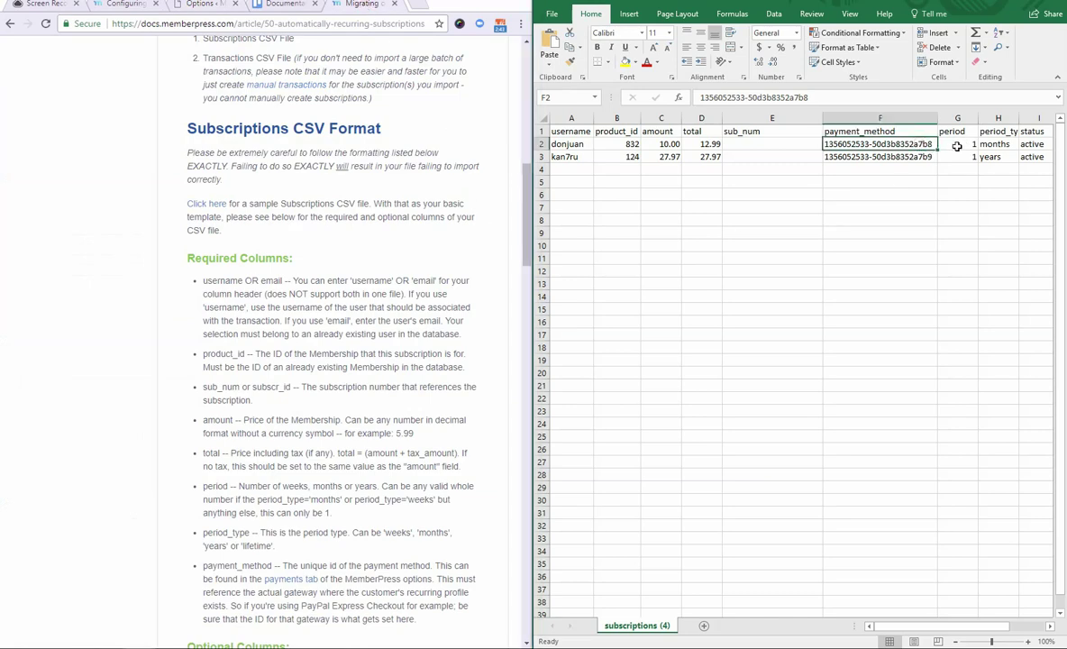
click(957, 145)
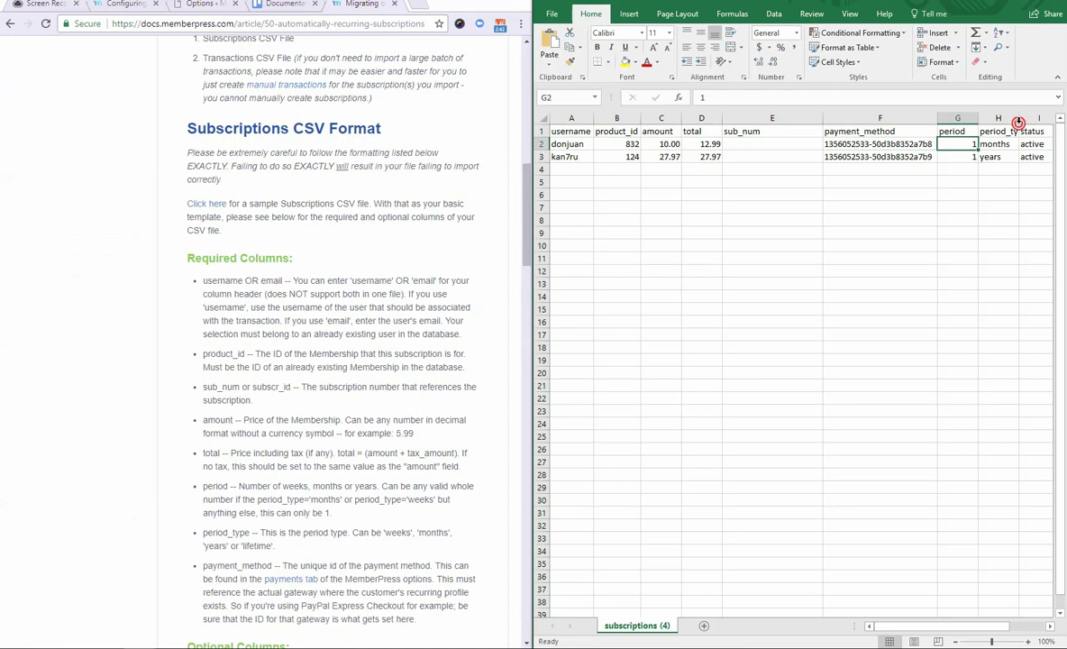
drag(901, 626, 963, 628)
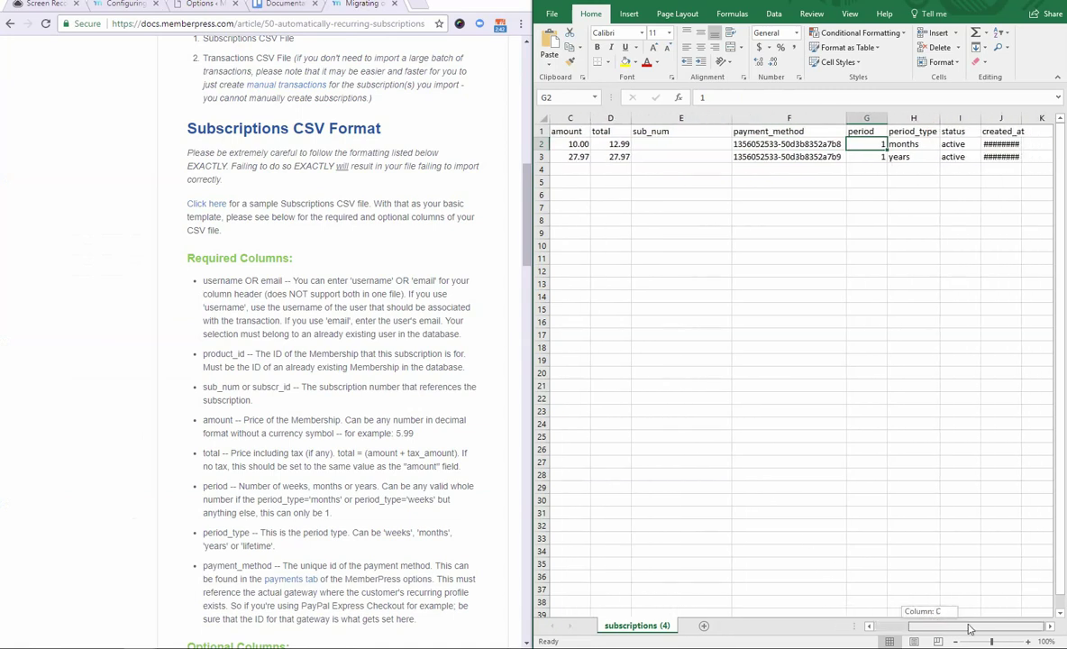
click(904, 146)
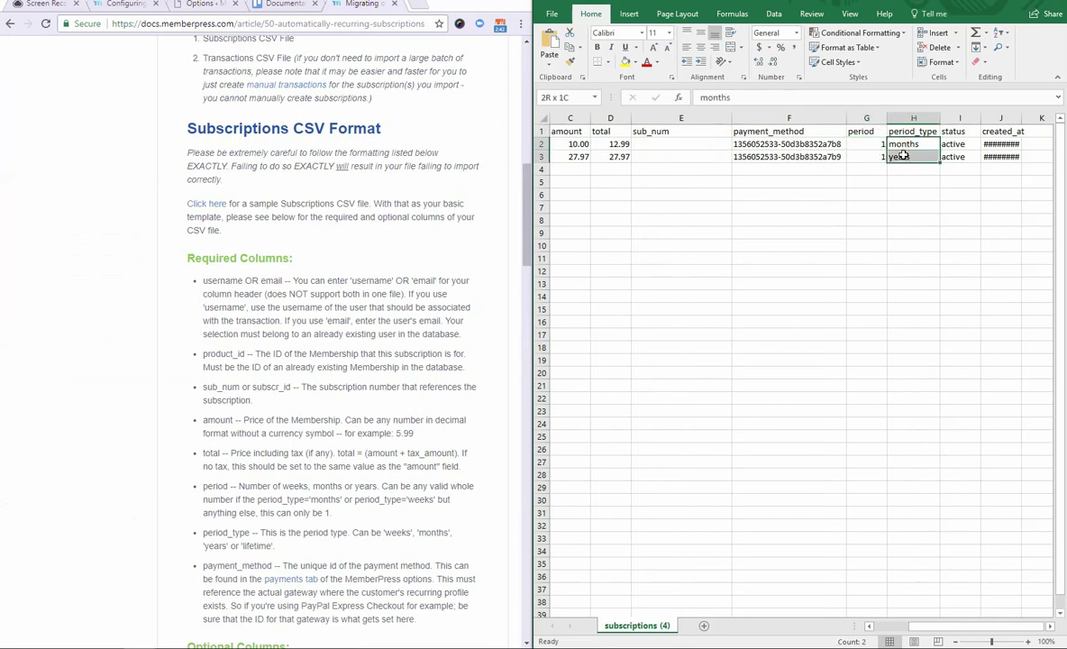
click(898, 179)
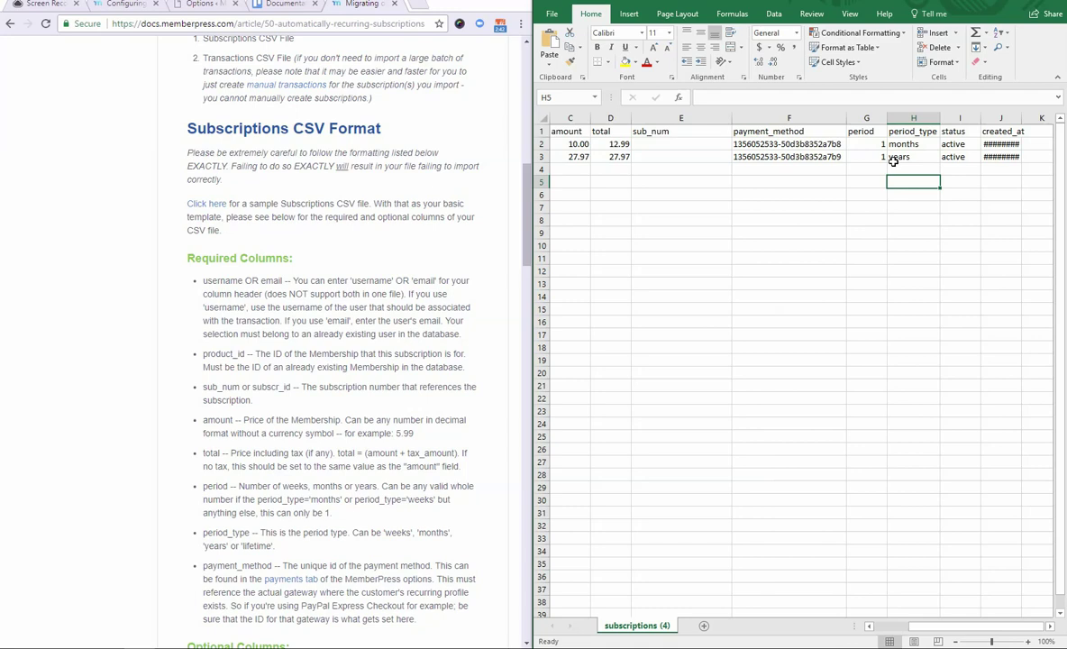
click(869, 147)
key(Right)
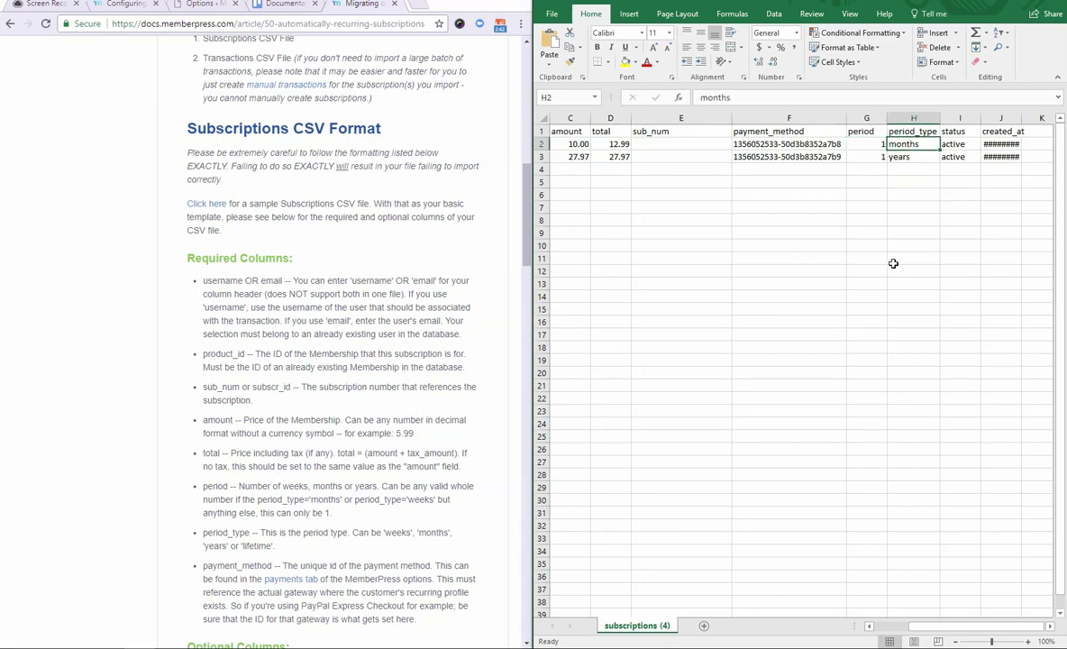
- Enter period 3 in G2 and period 2 in G3, then review both period columns
click(865, 150)
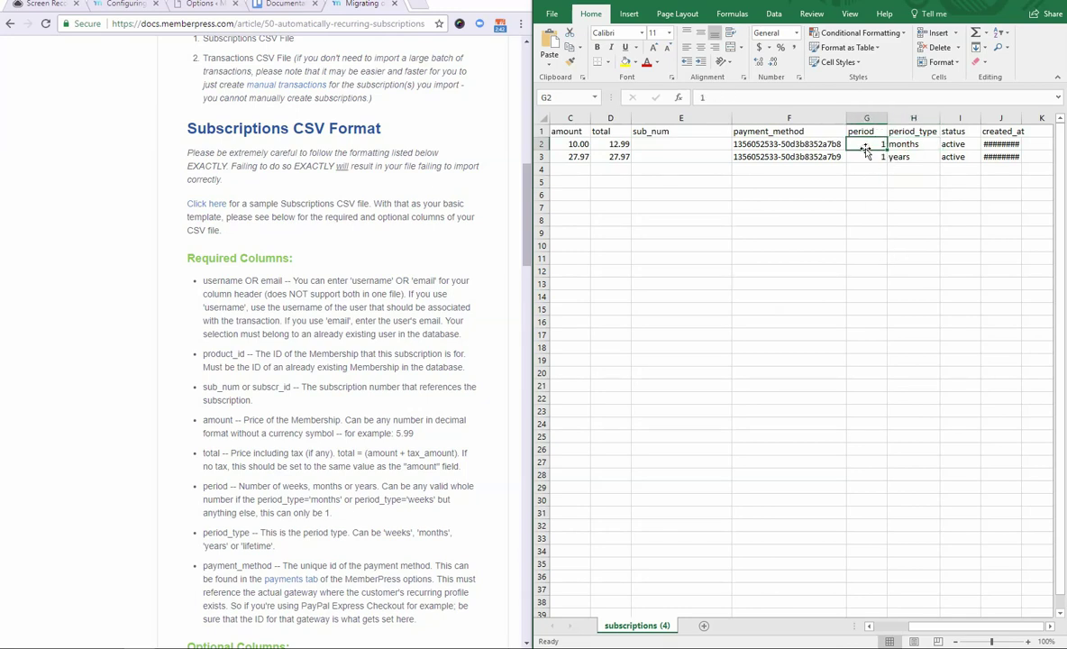
text(3)
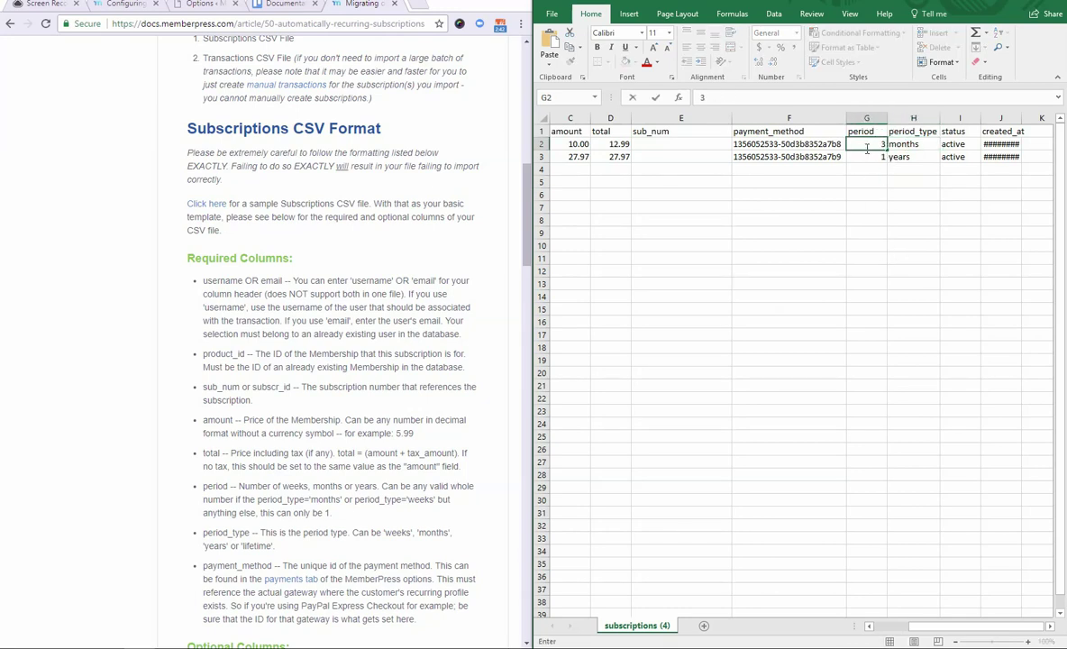
click(895, 147)
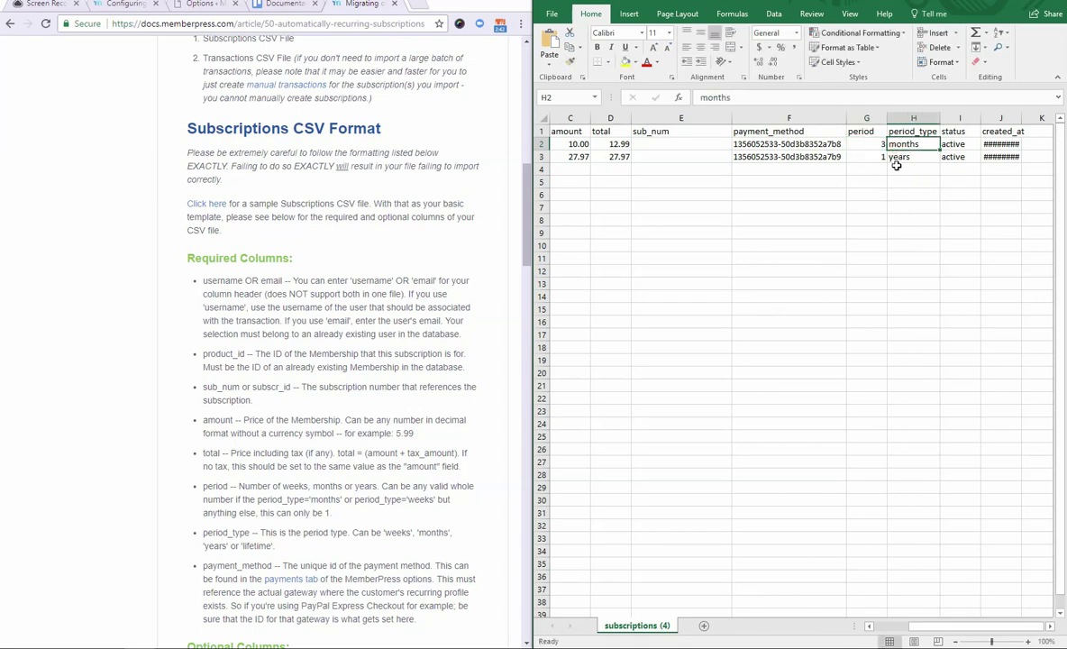
click(875, 160)
text(2)
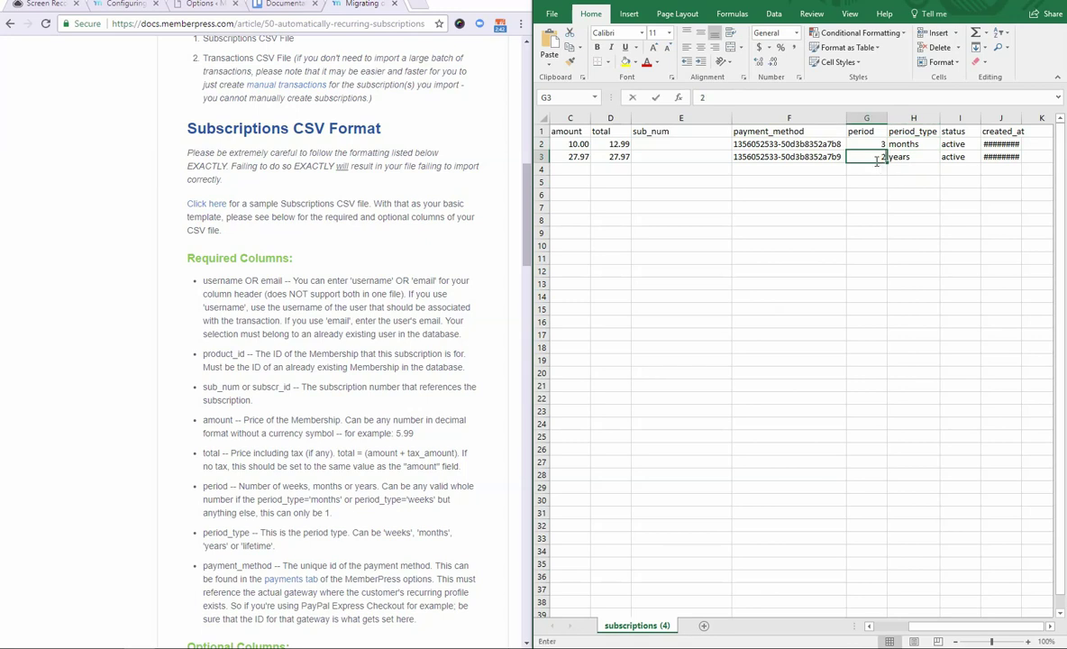
click(884, 193)
drag(867, 161, 906, 160)
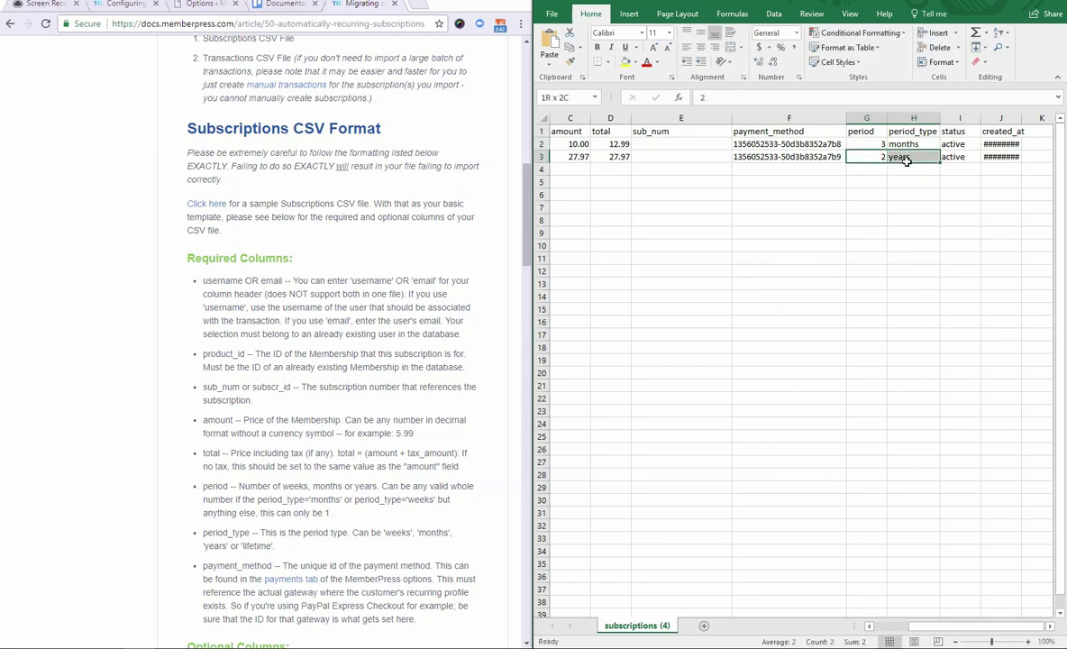
click(912, 246)
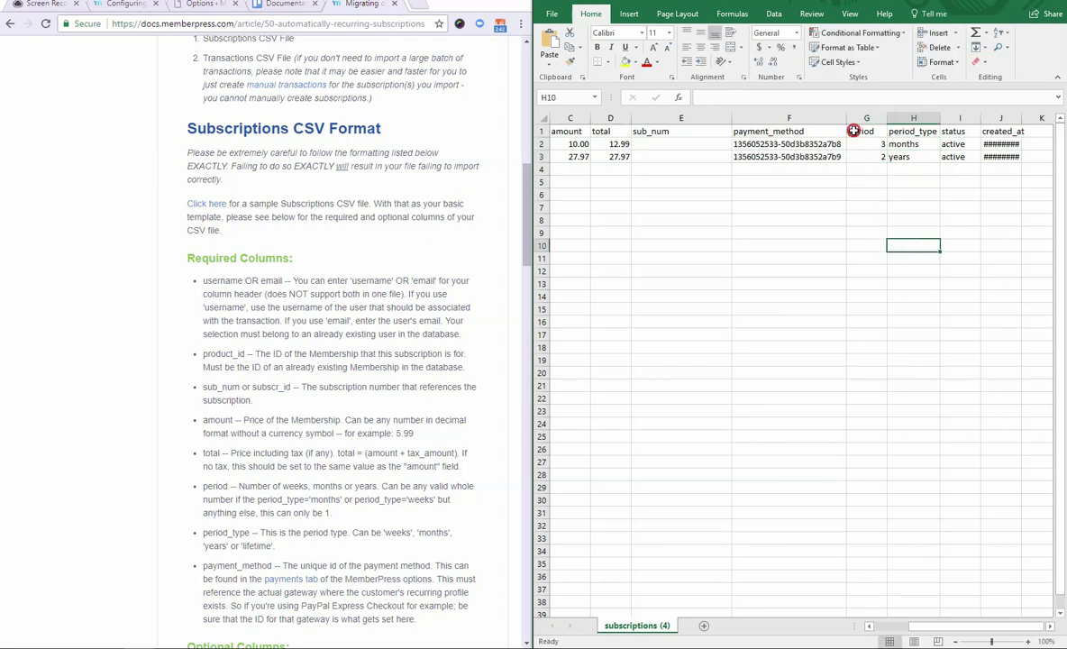
drag(861, 131, 906, 157)
click(917, 206)
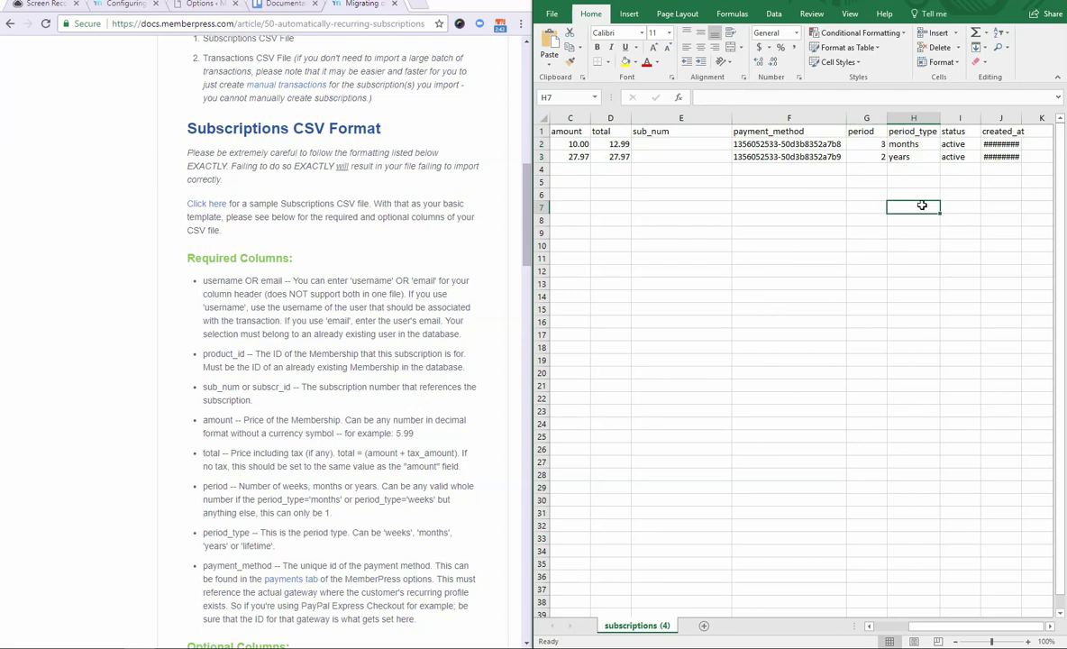
drag(952, 144, 953, 156)
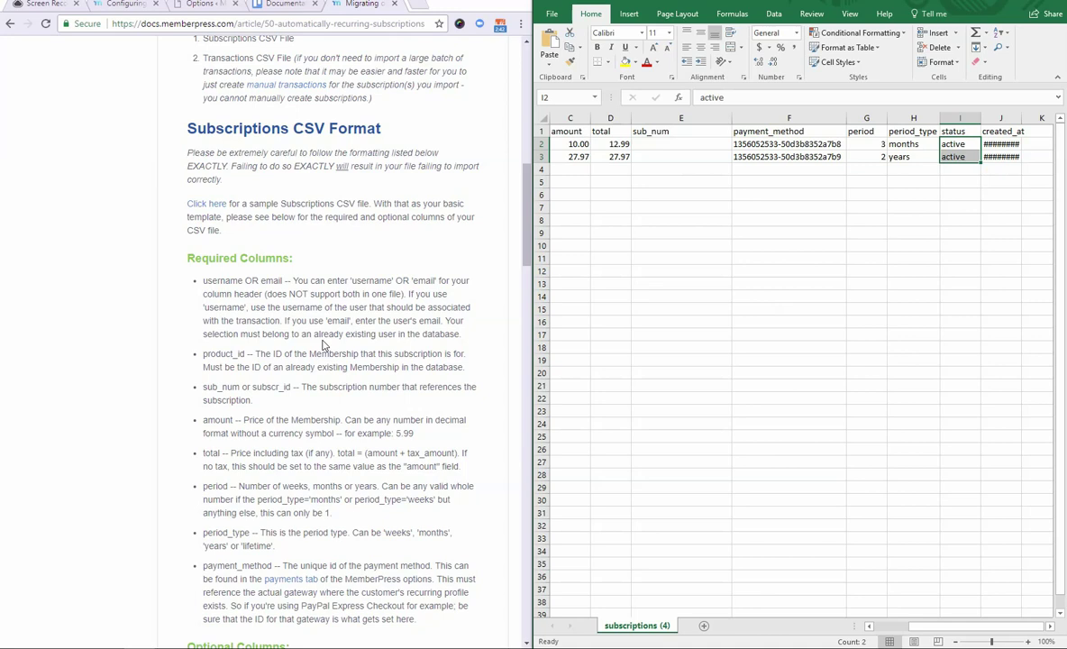
drag(527, 248, 529, 292)
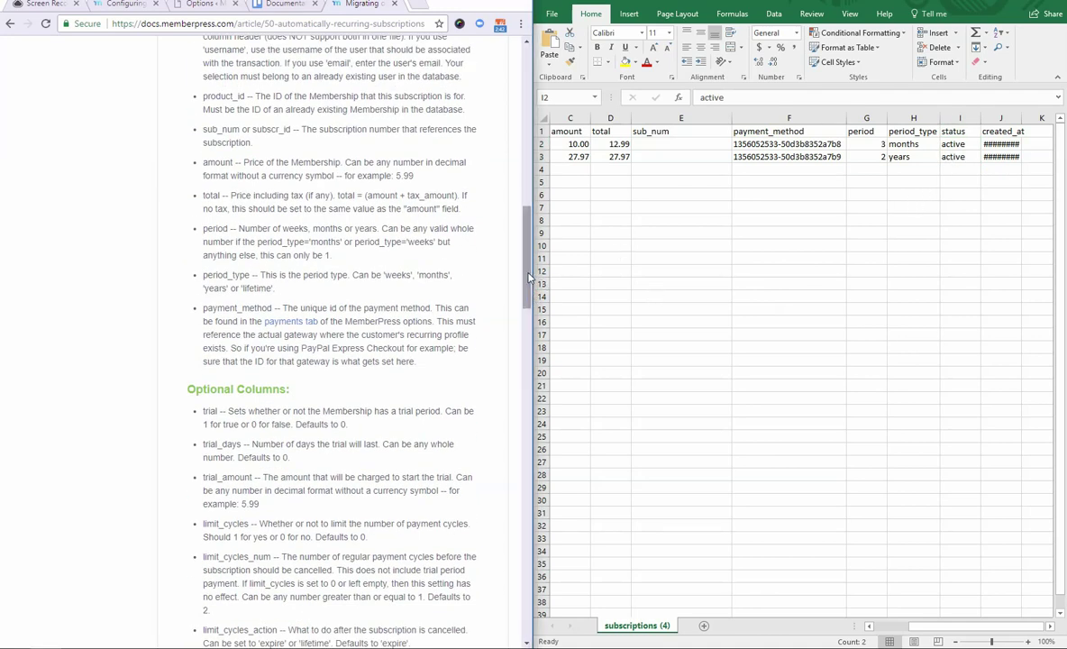
drag(528, 278, 531, 343)
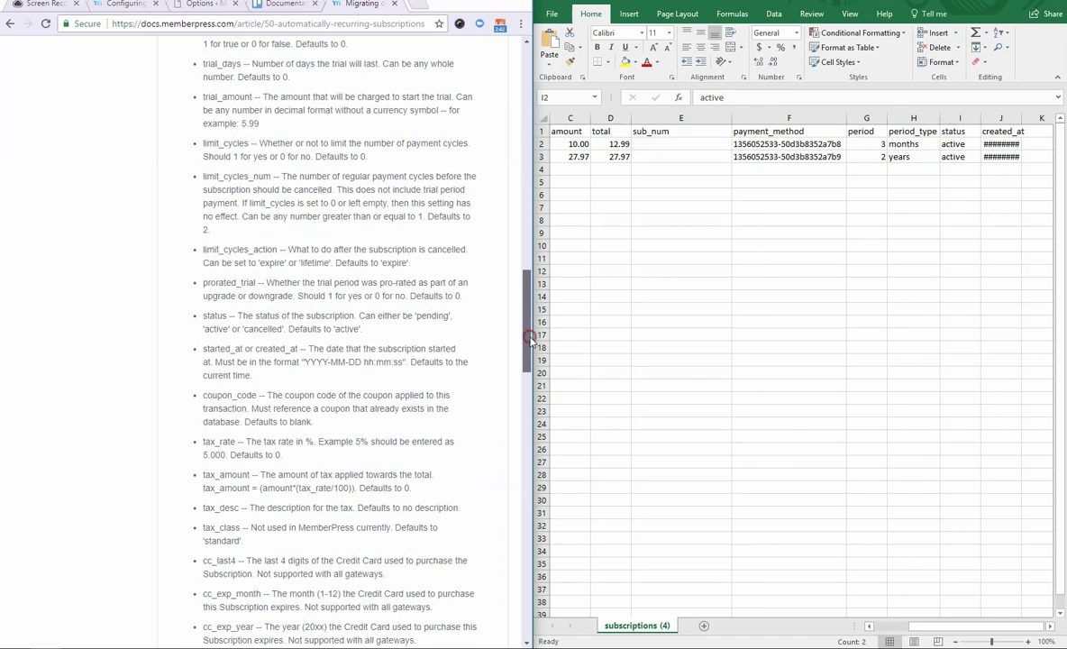
double_click(210, 314)
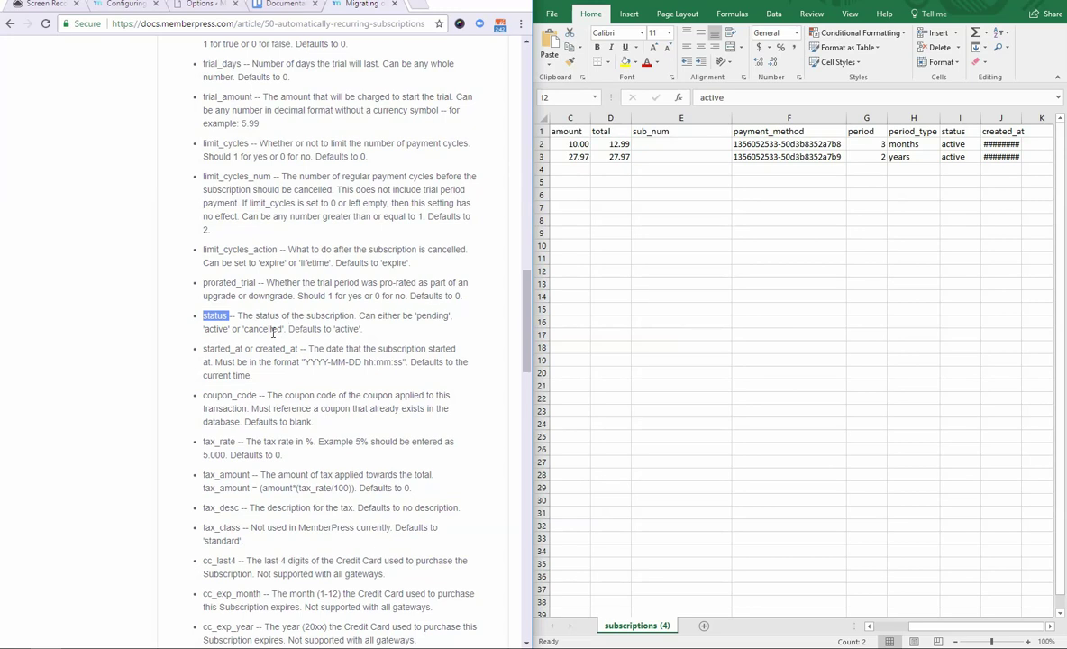
click(956, 145)
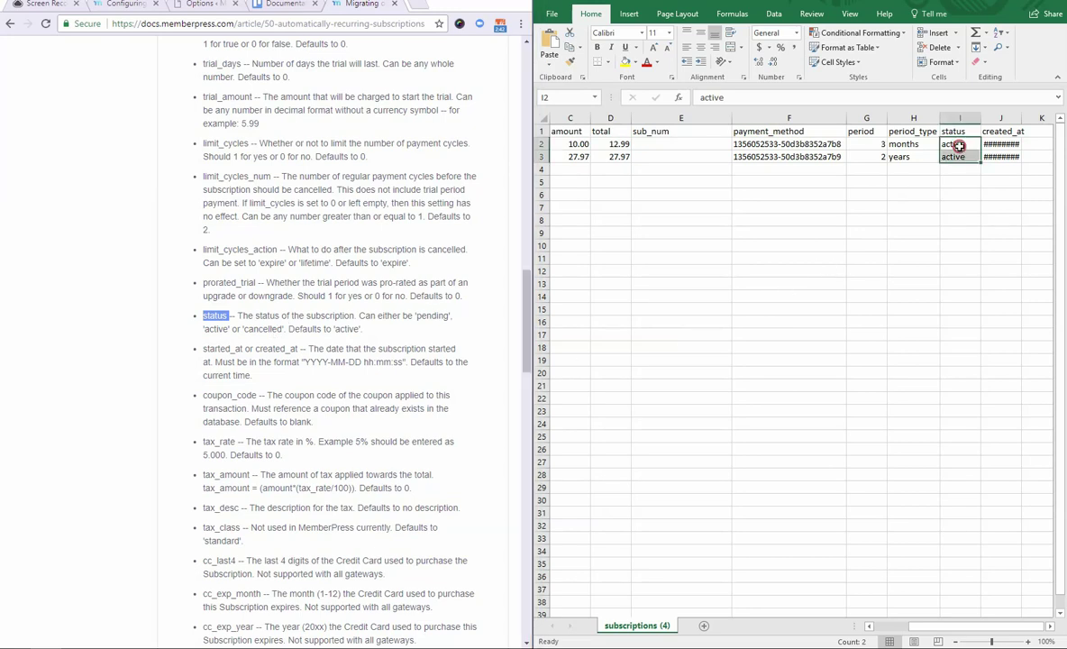
click(961, 146)
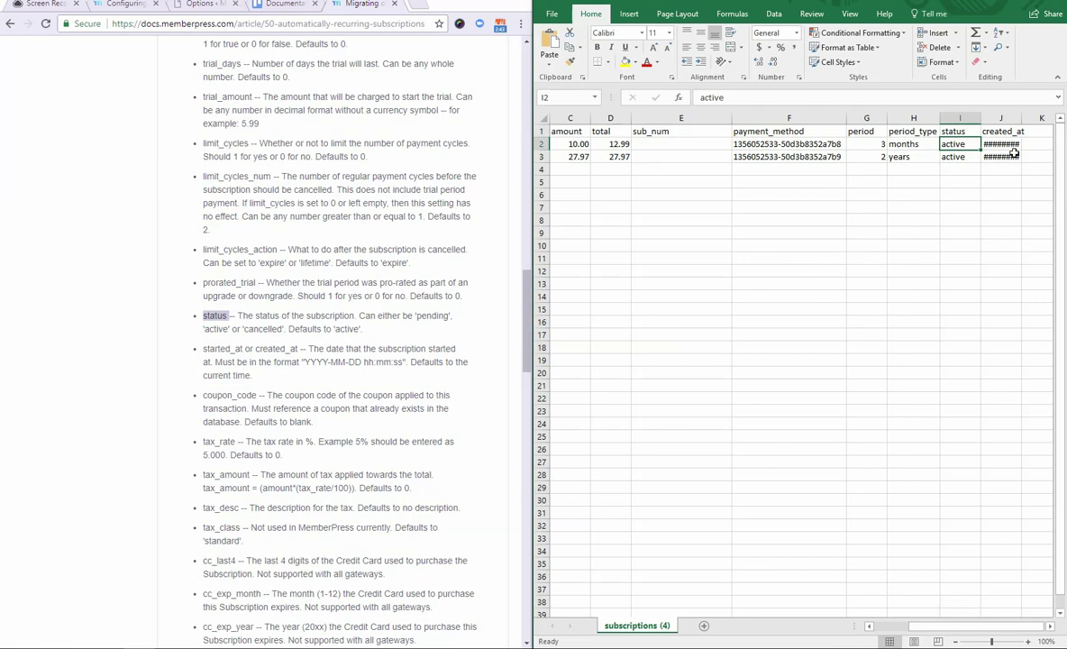
- Widen column J and select created_at dates J2:J3, noting the required YYYY-MM-DD hh:mm:ss format
double_click(1019, 121)
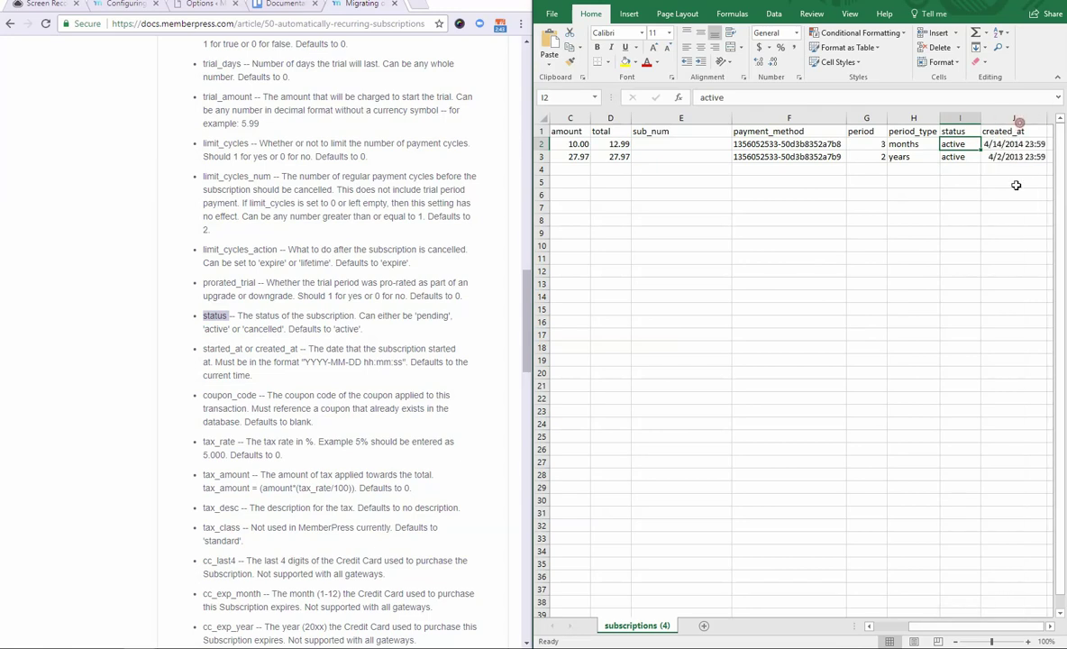
click(1014, 146)
drag(1016, 152, 1016, 158)
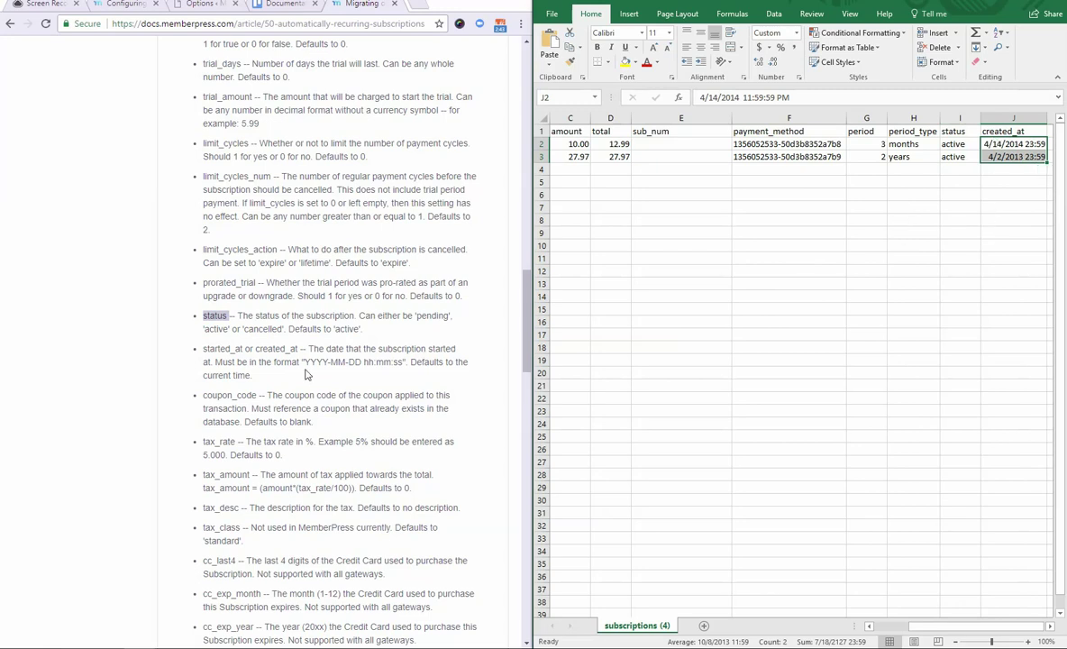
drag(305, 364, 406, 364)
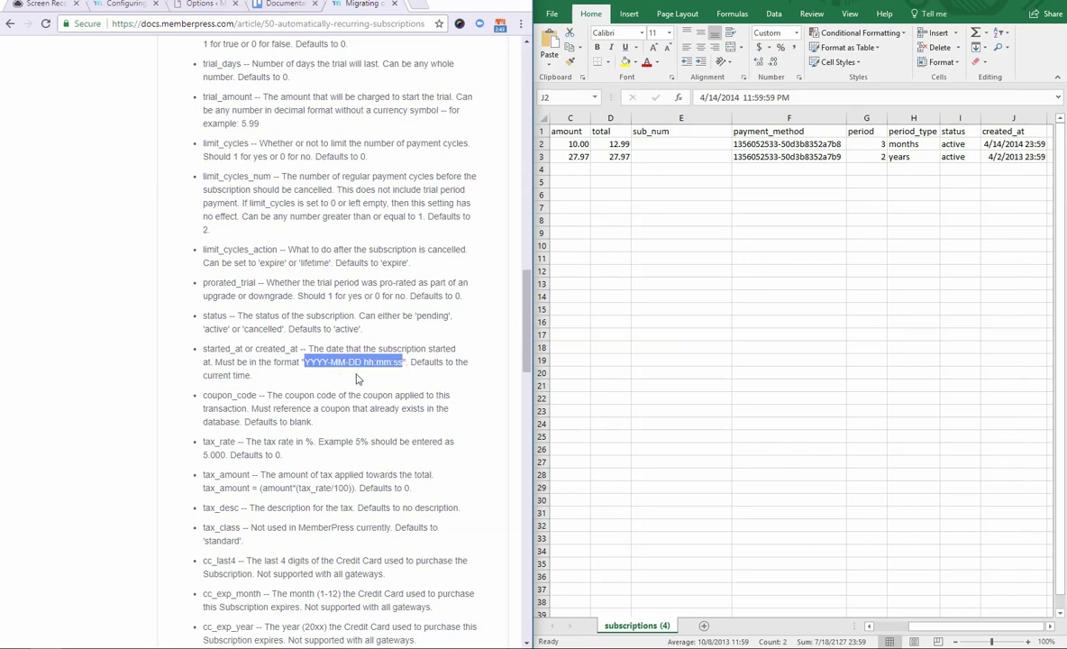
drag(1014, 144, 1014, 157)
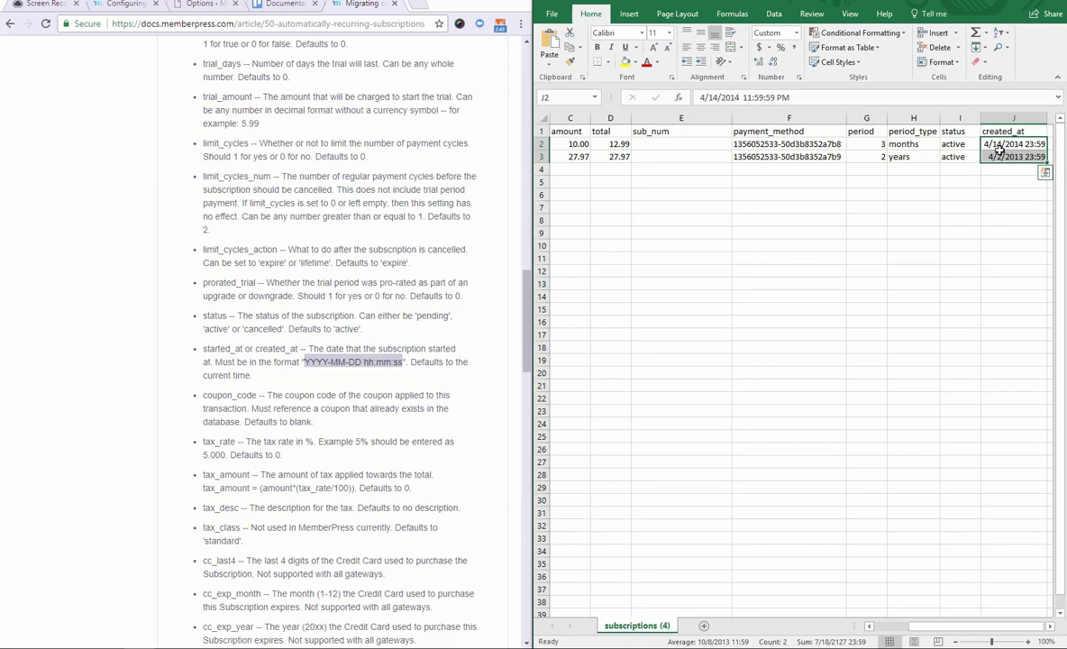
right_click(1000, 151)
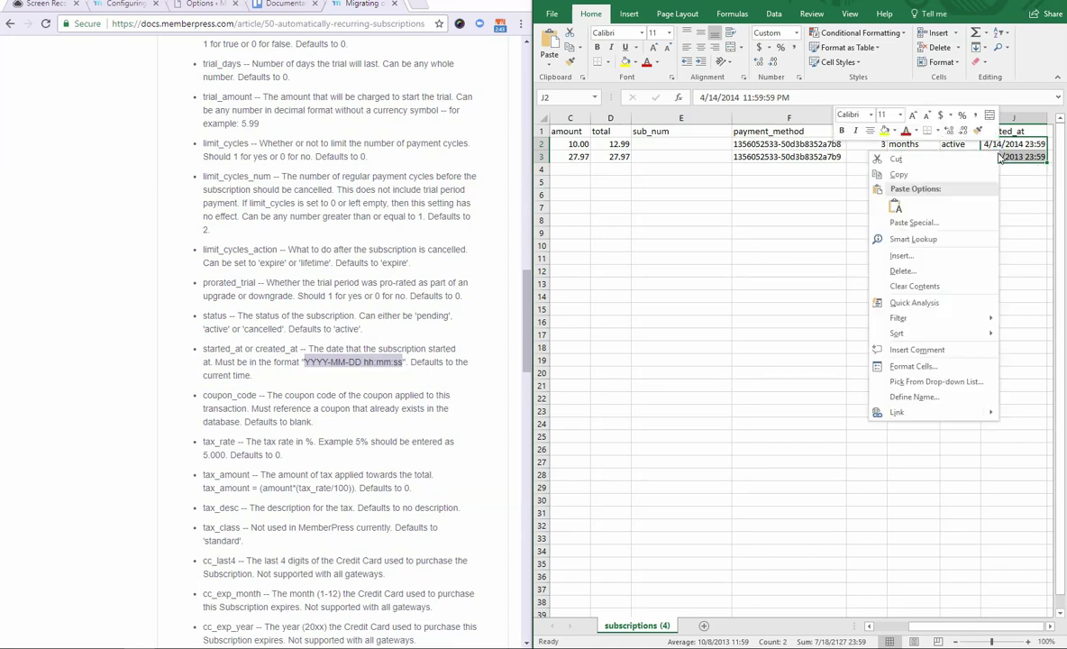
click(919, 366)
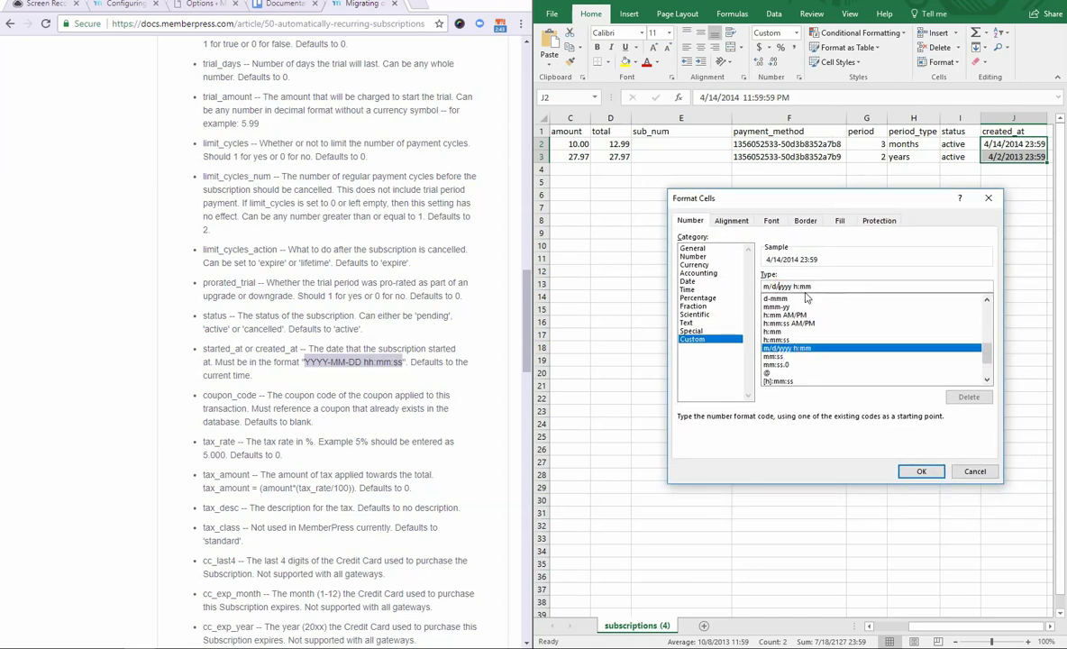
key(BackSpace)
key(BackSpace)
key(BackSpace)
key(BackSpace)
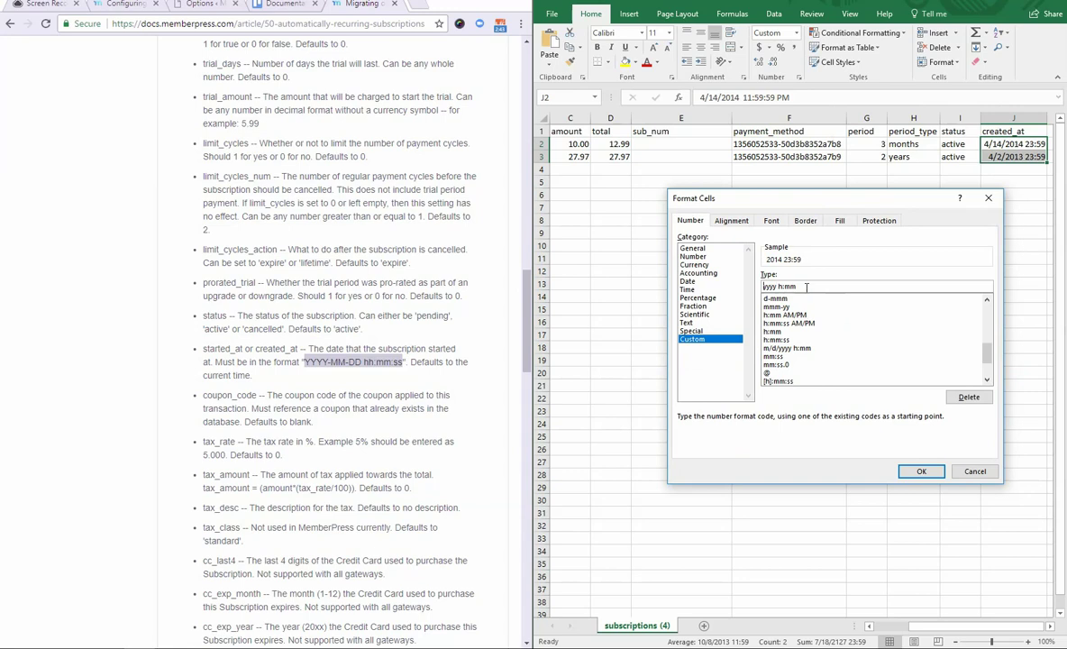
text(--)
key(BackSpace)
text(mm-dd)
click(871, 292)
text(:ss)
click(921, 471)
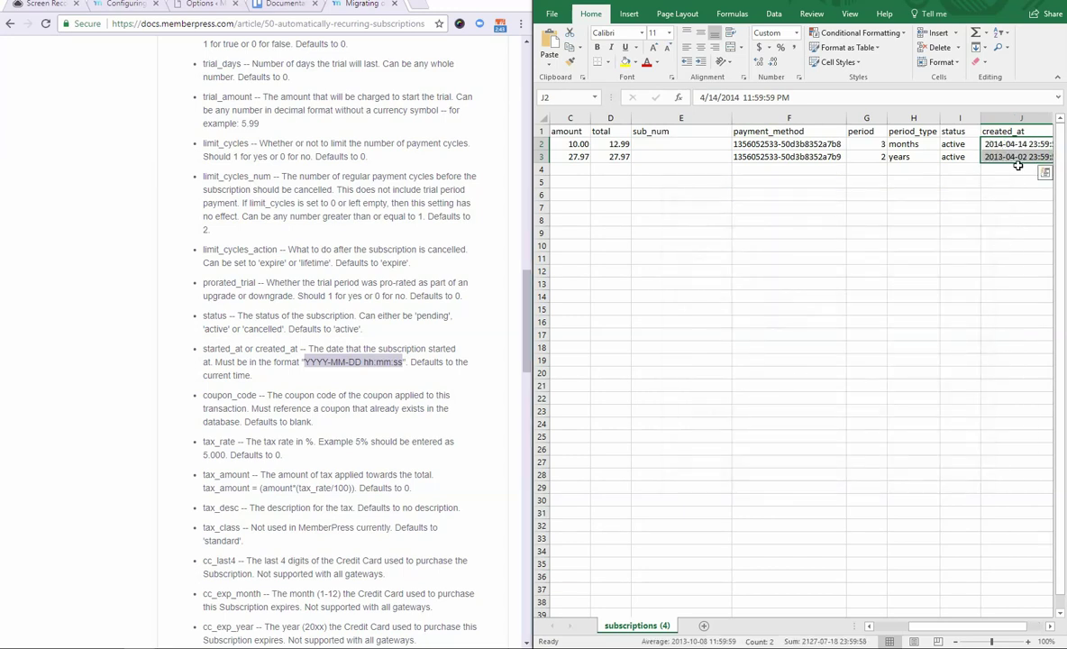
click(964, 625)
drag(964, 625, 978, 624)
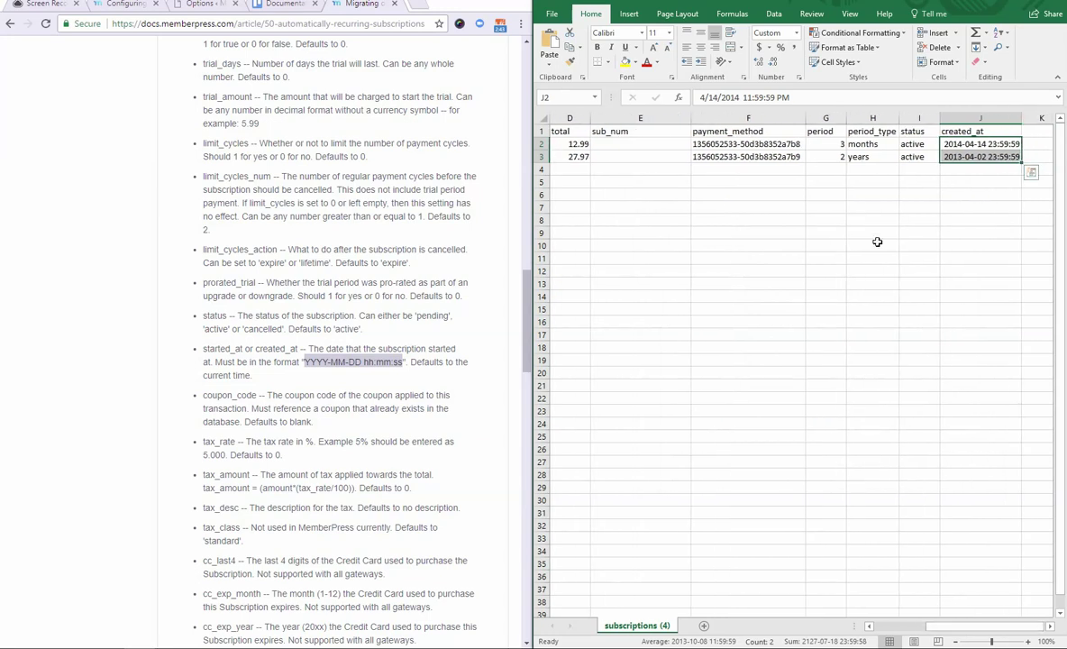
click(396, 263)
scroll(400, 280, up, 3)
scroll(401, 280, up, 2)
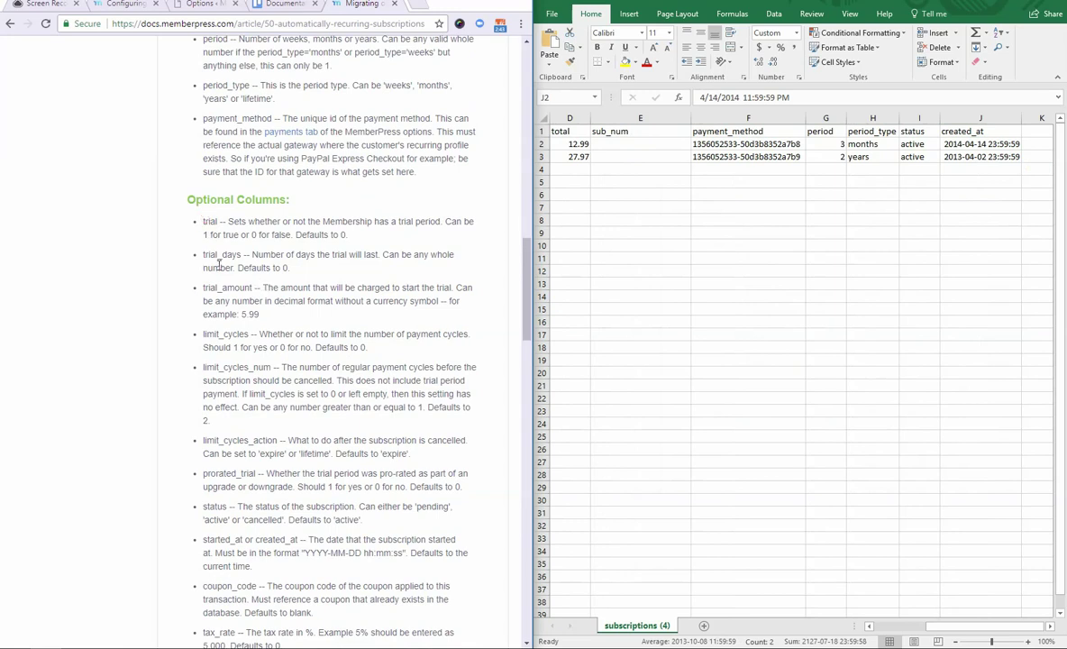
double_click(210, 255)
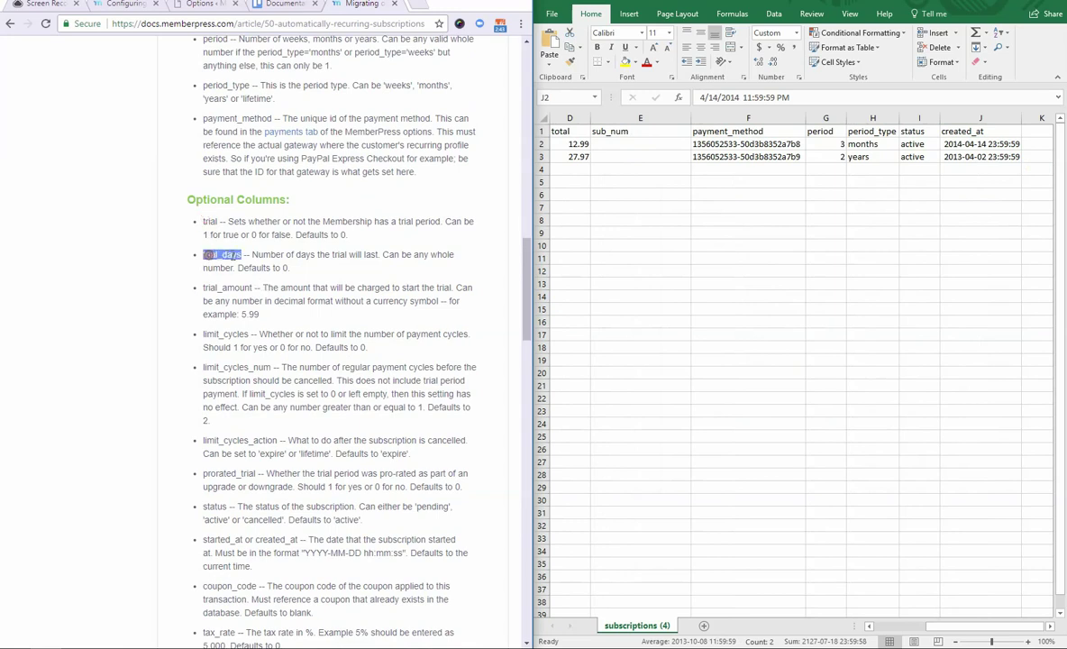
drag(290, 268, 185, 212)
click(292, 256)
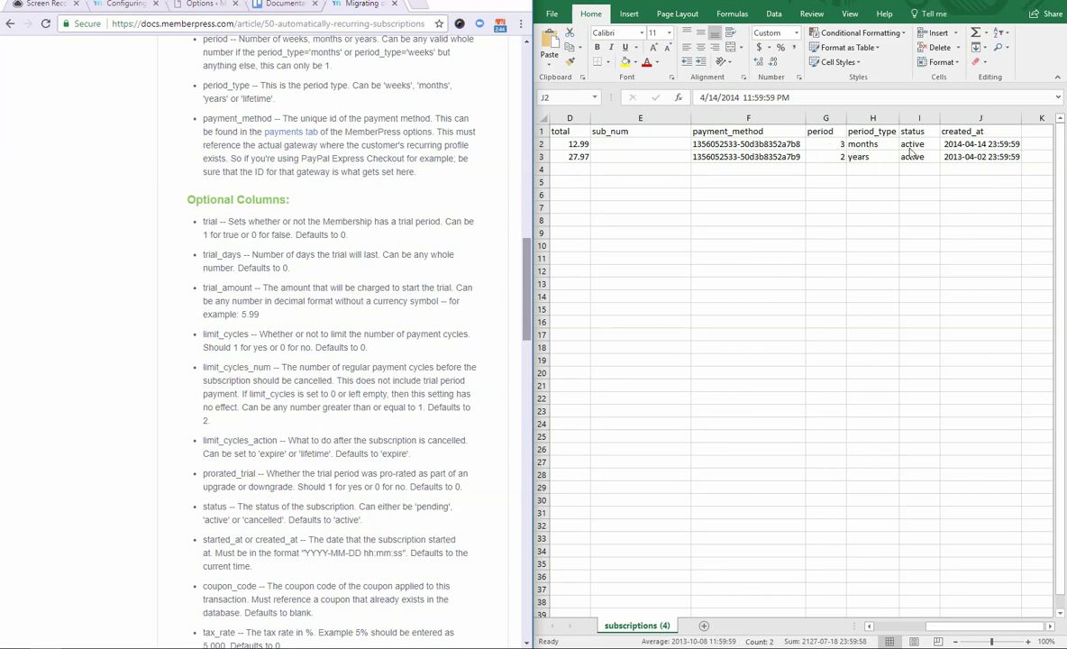
- Change the first subscription's period in G2 from 3 to 1
click(834, 145)
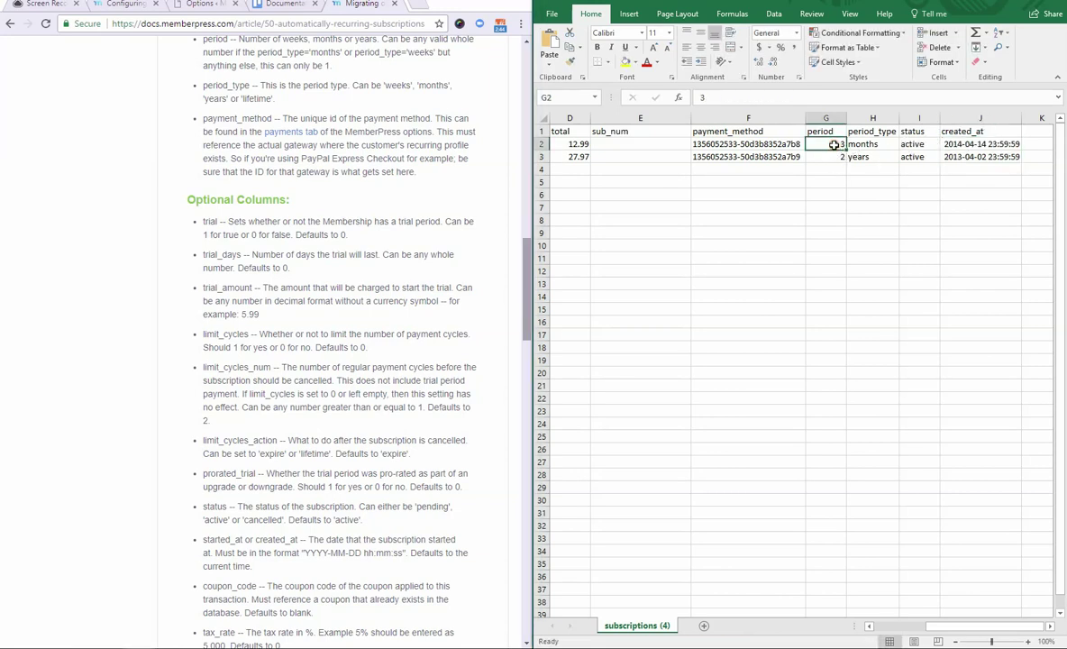
text(1)
click(874, 180)
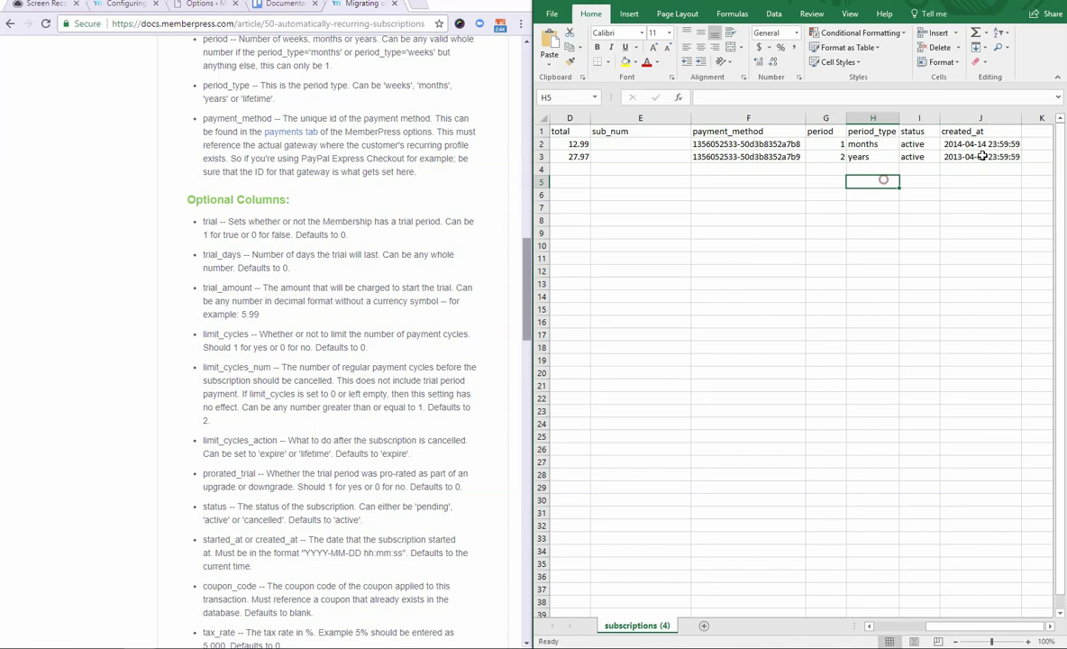
click(1039, 143)
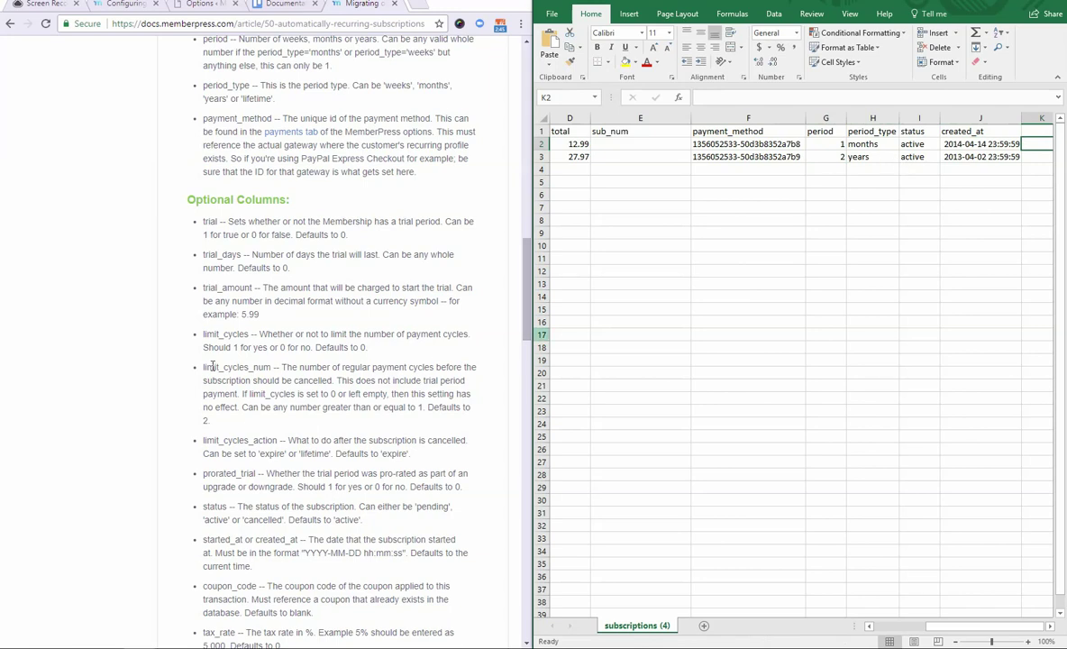
- Review limit_cycles_action in the docs: options expire and lifetime, default expire
drag(202, 441, 276, 441)
click(298, 441)
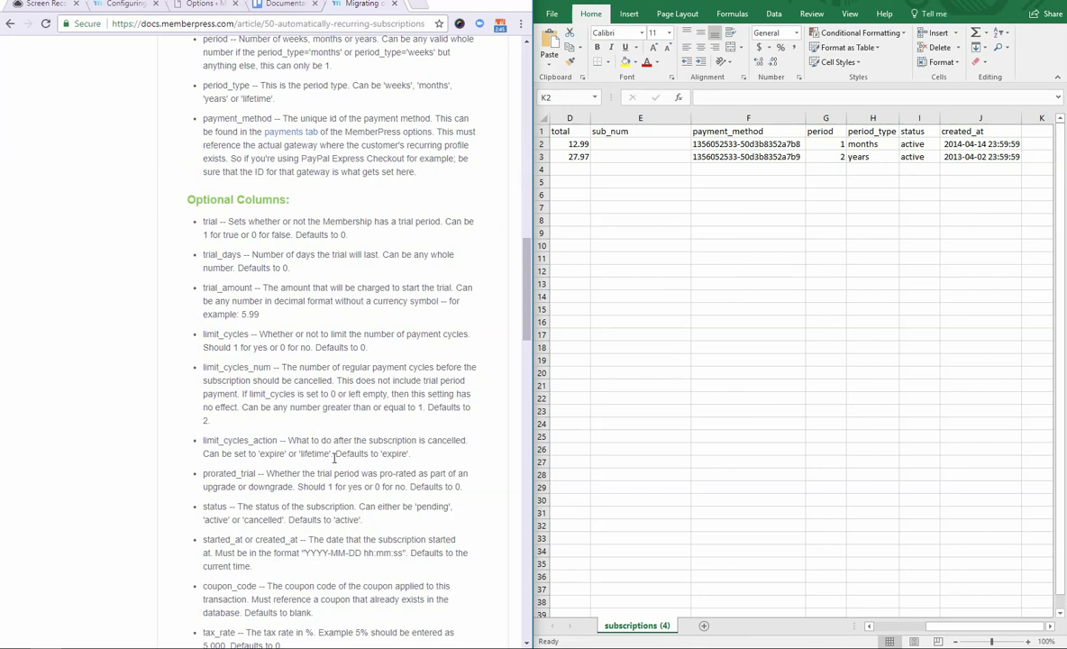
double_click(272, 453)
double_click(318, 455)
click(316, 455)
double_click(395, 453)
scroll(337, 280, down, 4)
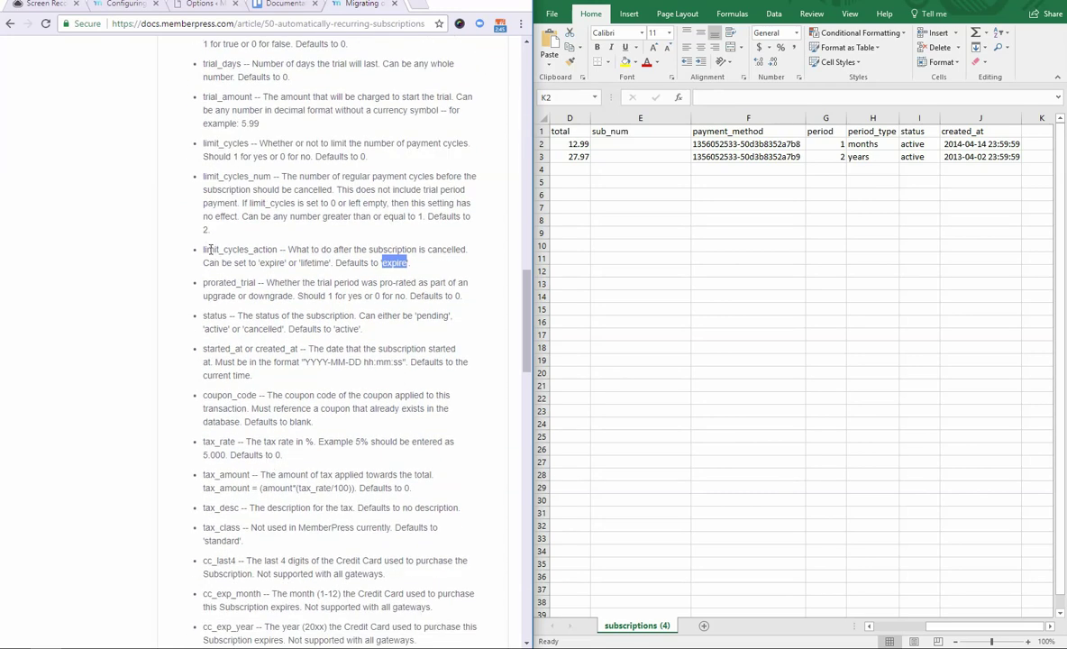
double_click(208, 250)
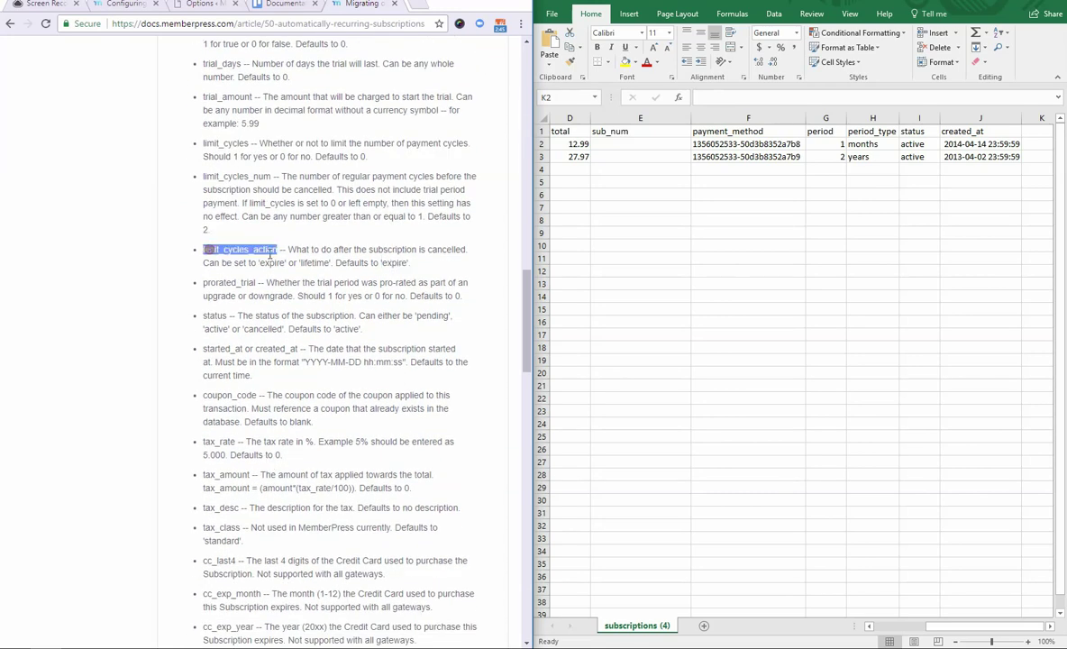
double_click(395, 262)
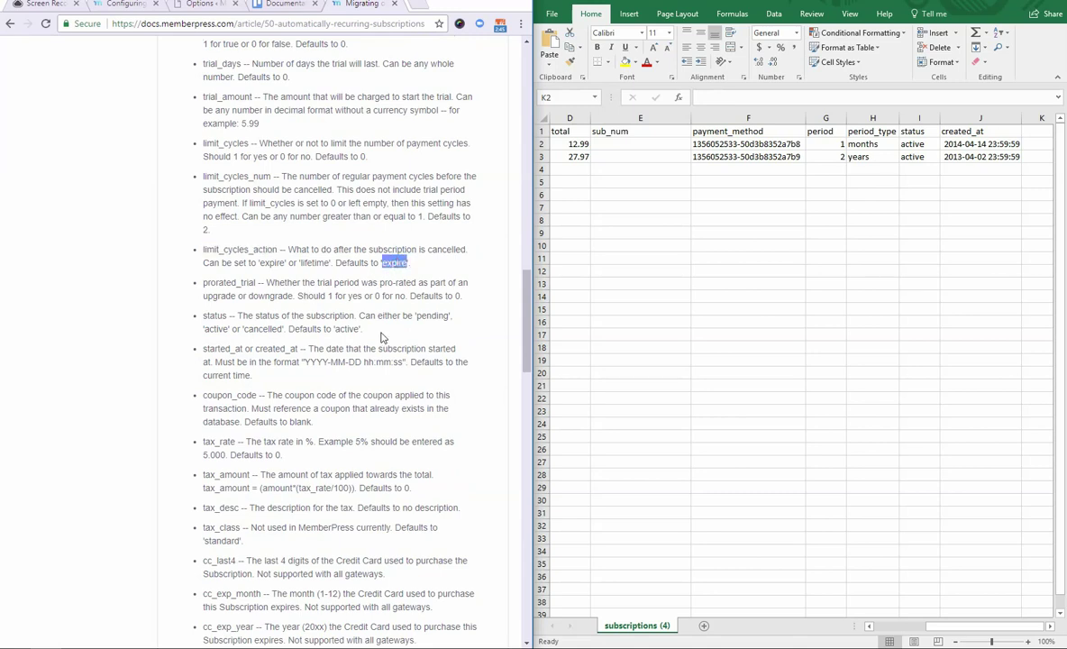
click(352, 310)
drag(203, 283, 248, 283)
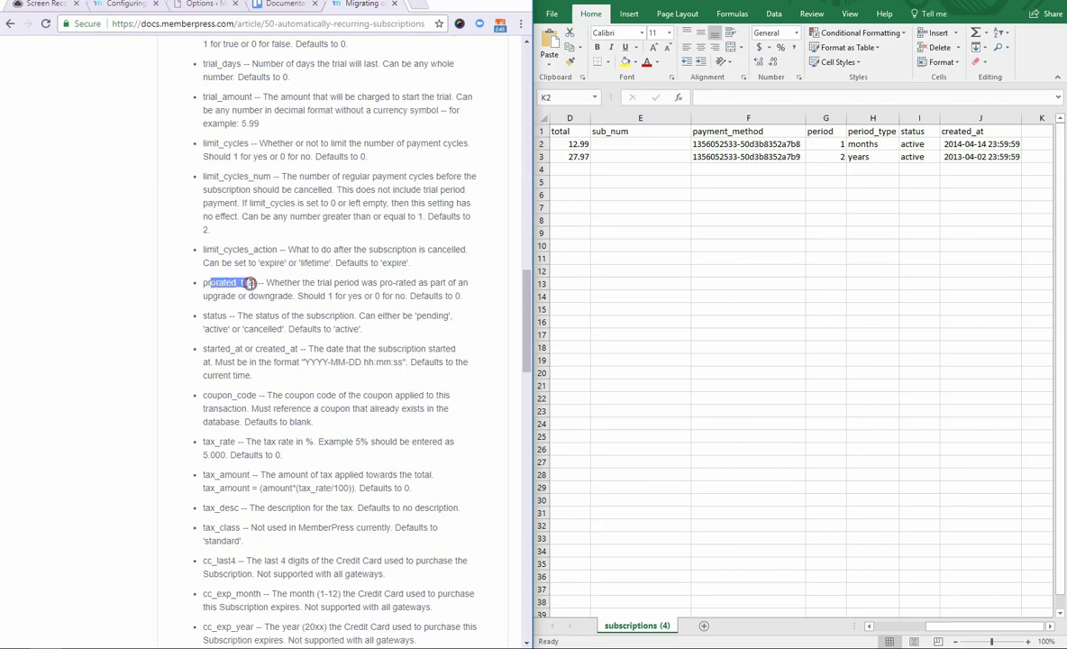
click(251, 283)
scroll(215, 316, down, 1)
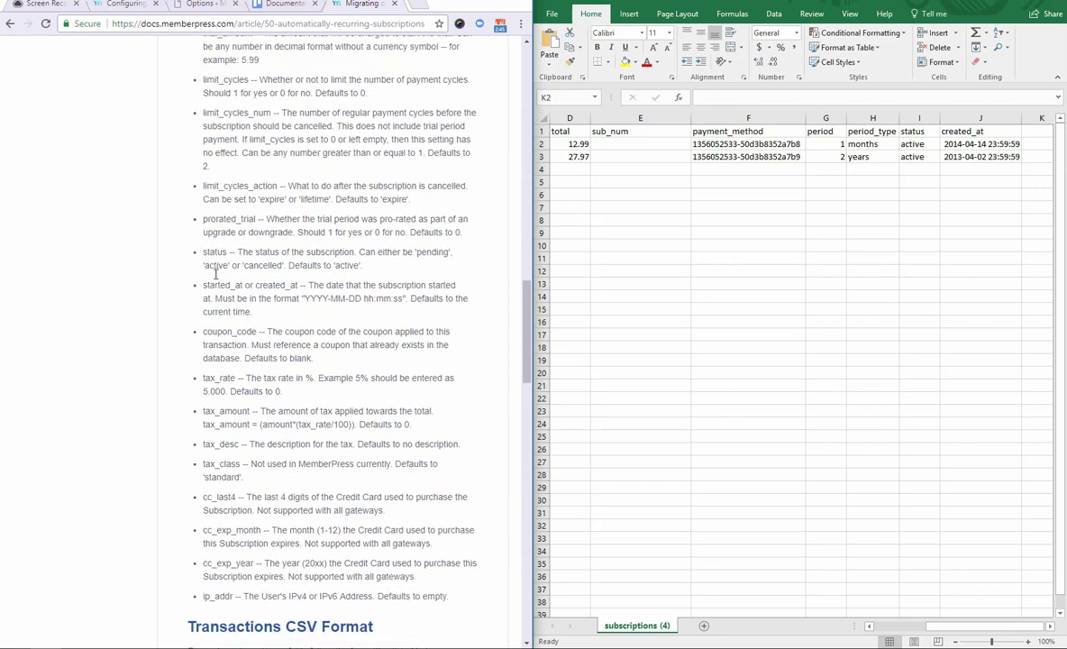
double_click(216, 285)
double_click(269, 285)
drag(304, 298, 401, 299)
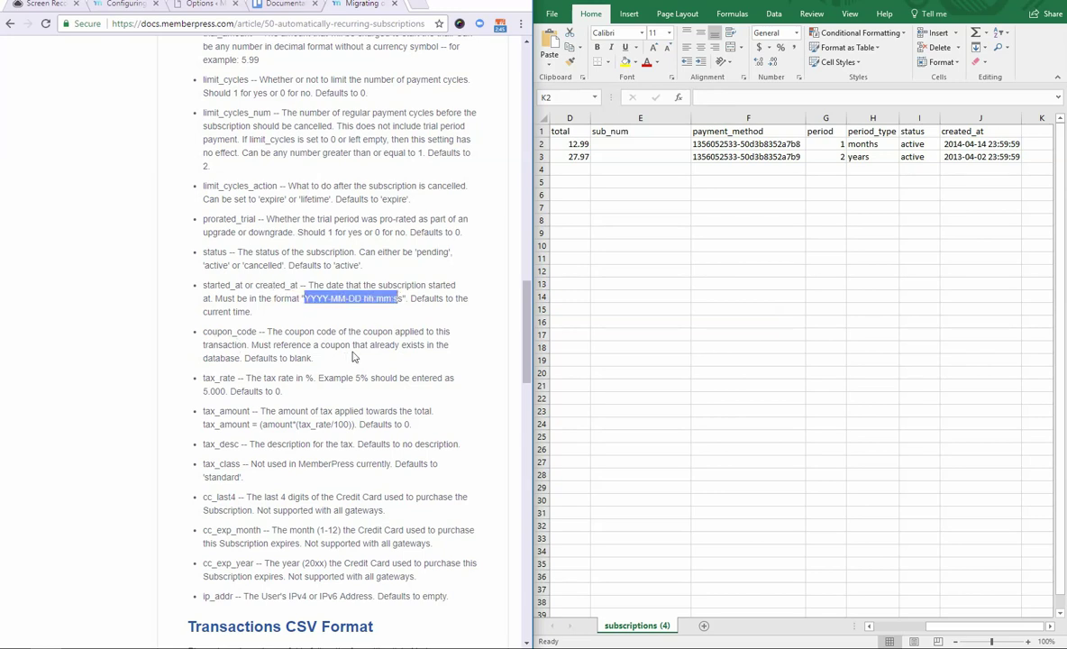
double_click(232, 358)
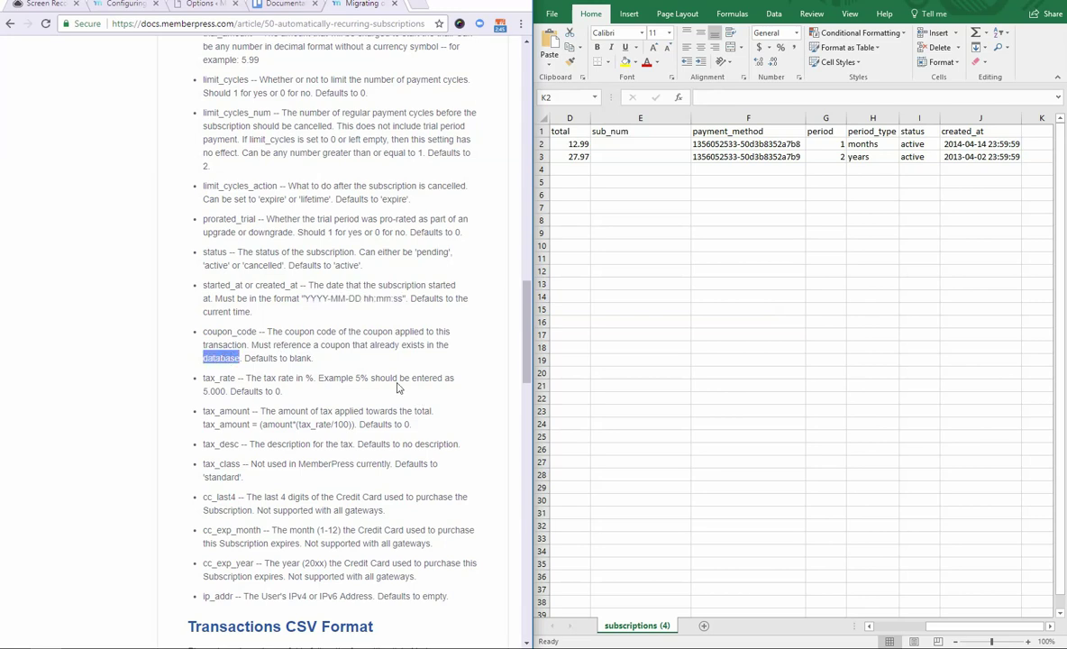
double_click(221, 332)
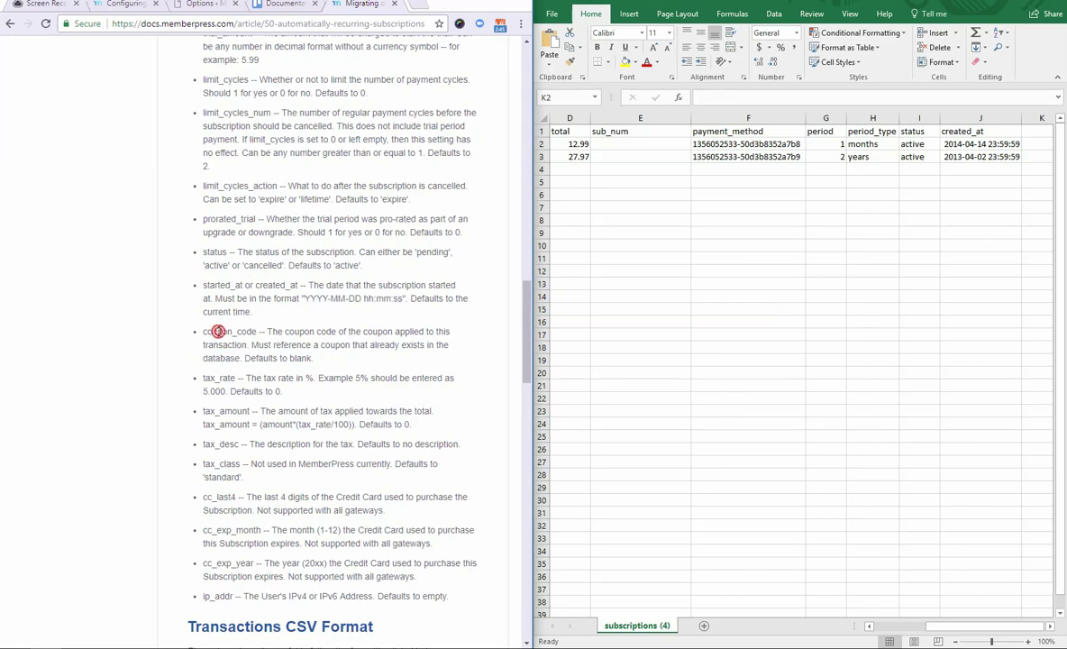
click(329, 346)
scroll(329, 349, down, 3)
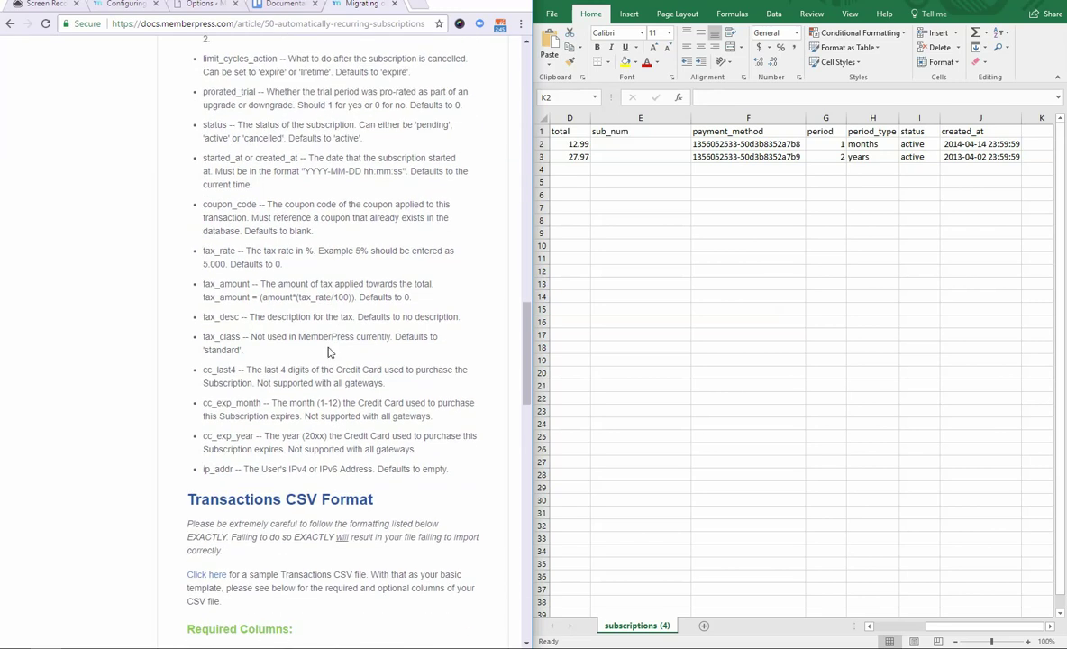
drag(204, 251, 245, 351)
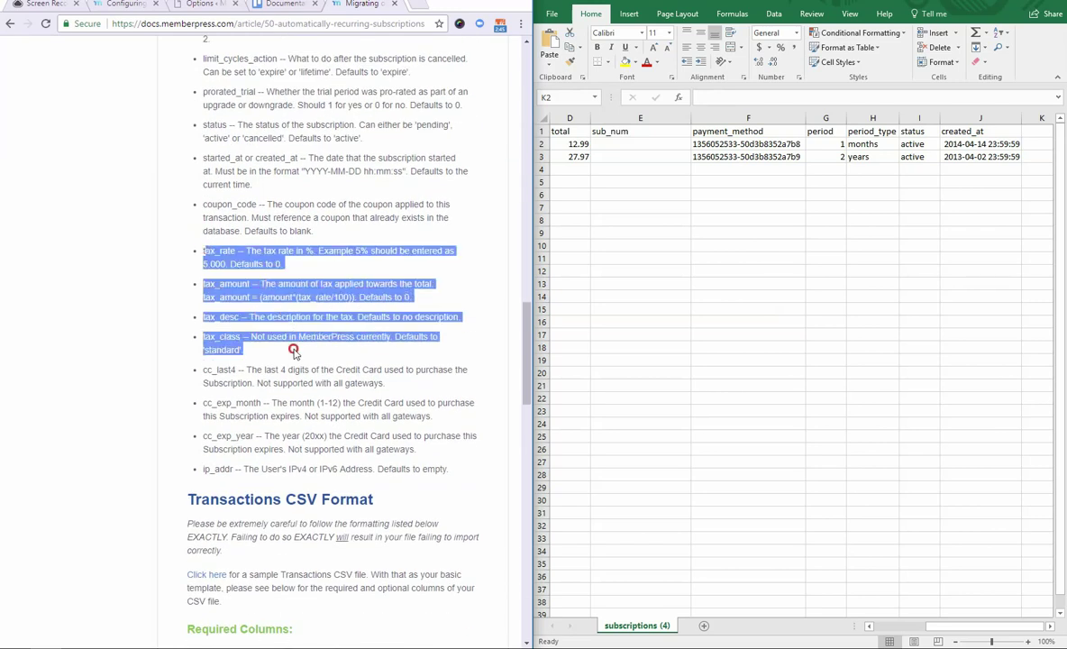
click(251, 270)
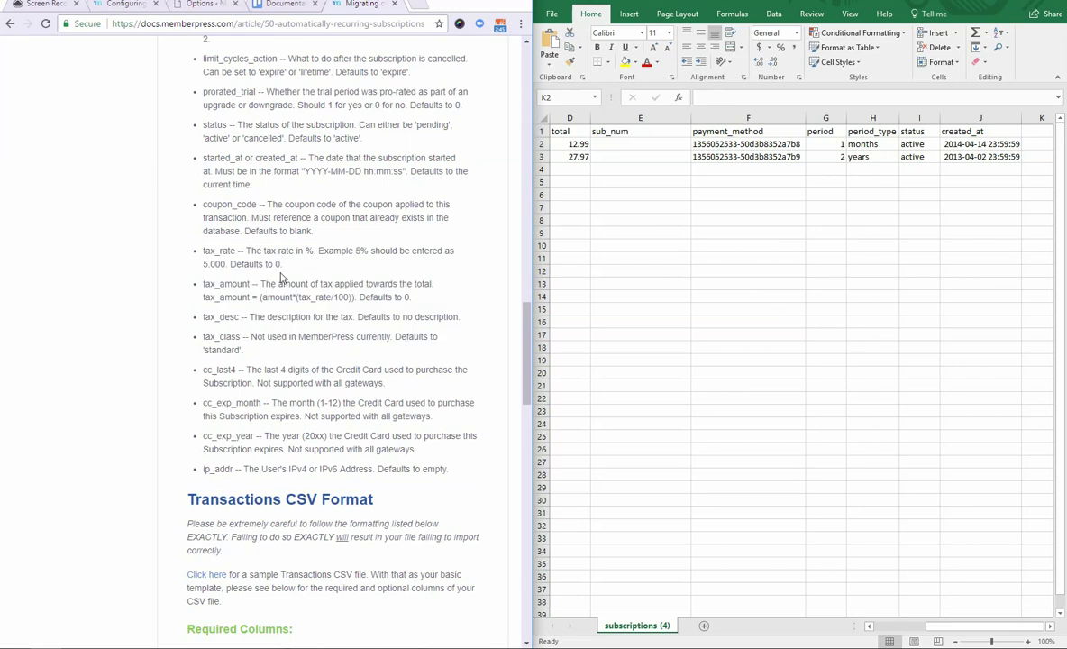
drag(255, 352, 185, 242)
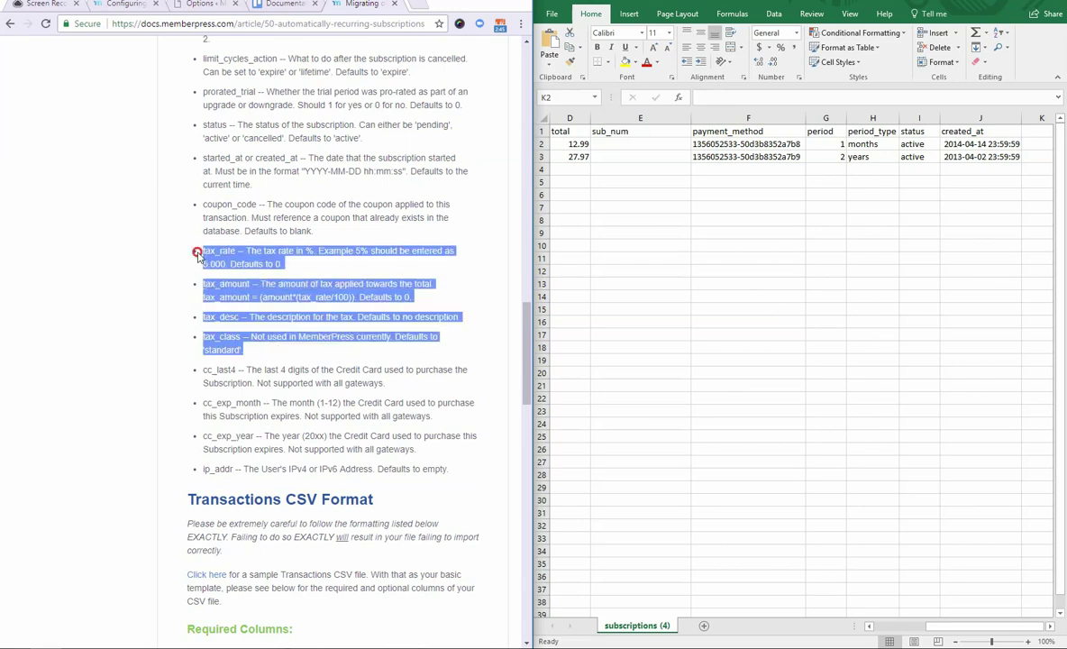
click(279, 285)
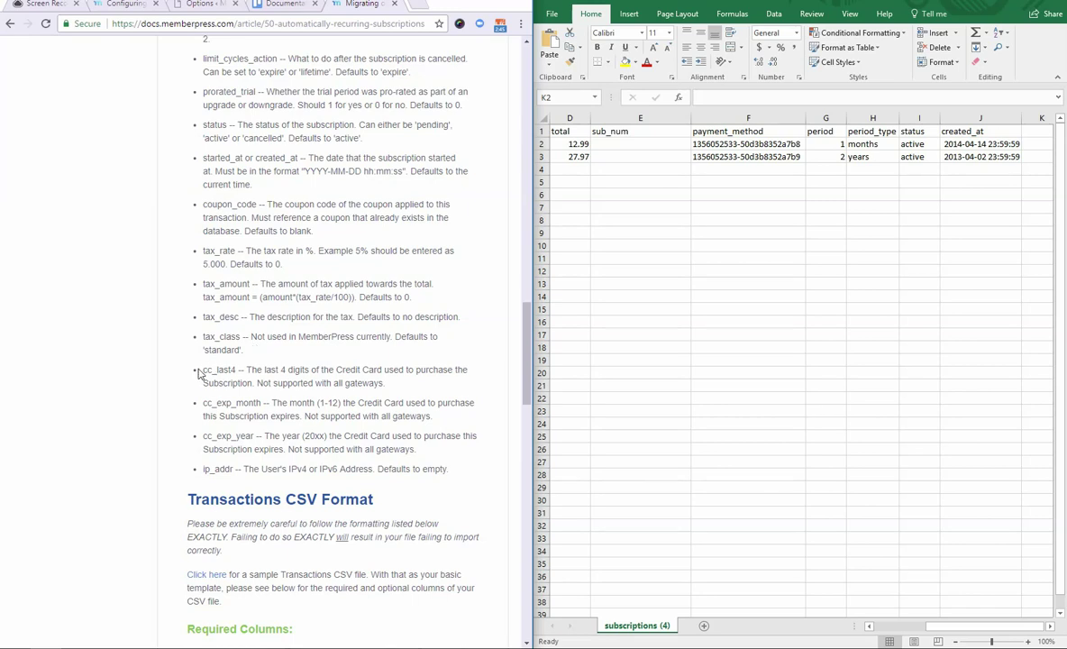
drag(200, 370, 431, 413)
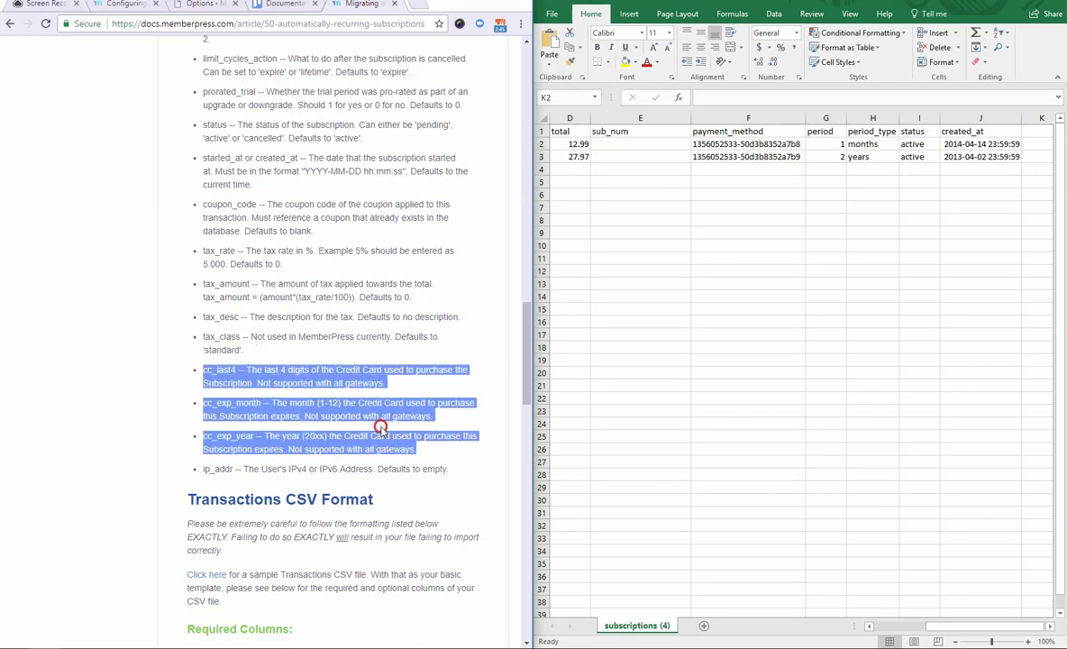
click(351, 398)
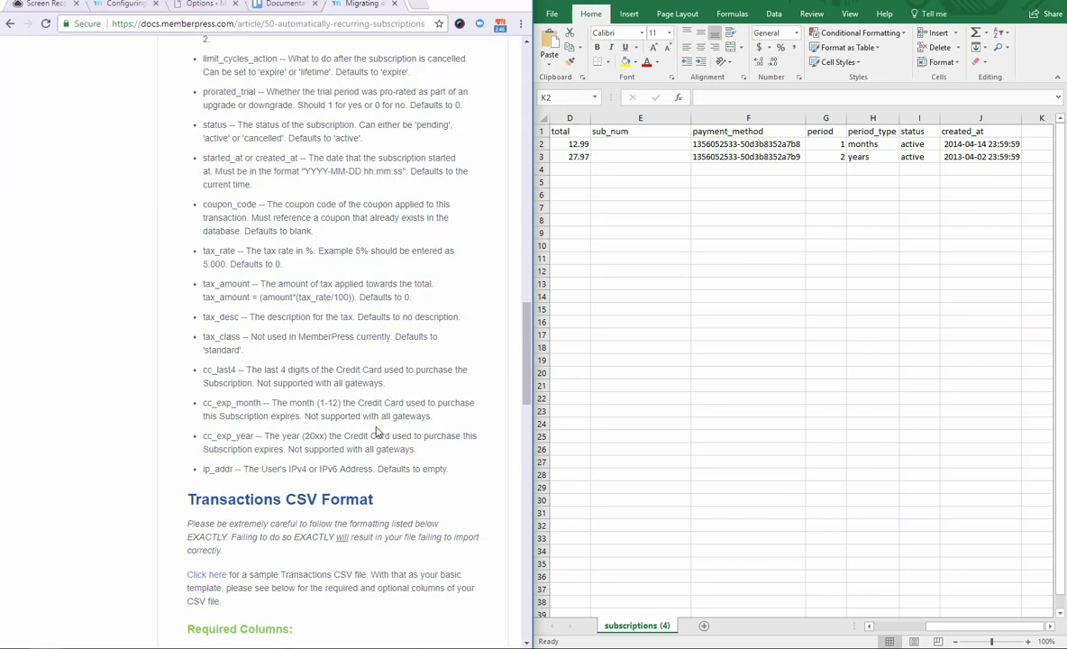
drag(201, 469, 239, 470)
drag(449, 470, 206, 476)
click(267, 466)
scroll(293, 411, down, 2)
double_click(195, 374)
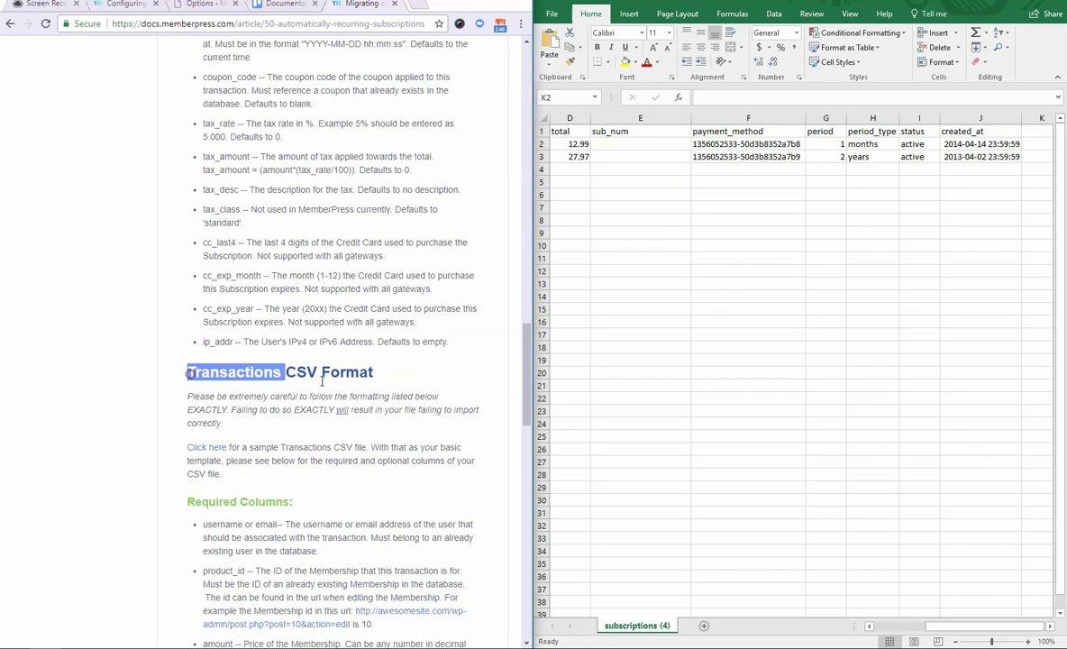
drag(322, 381, 386, 374)
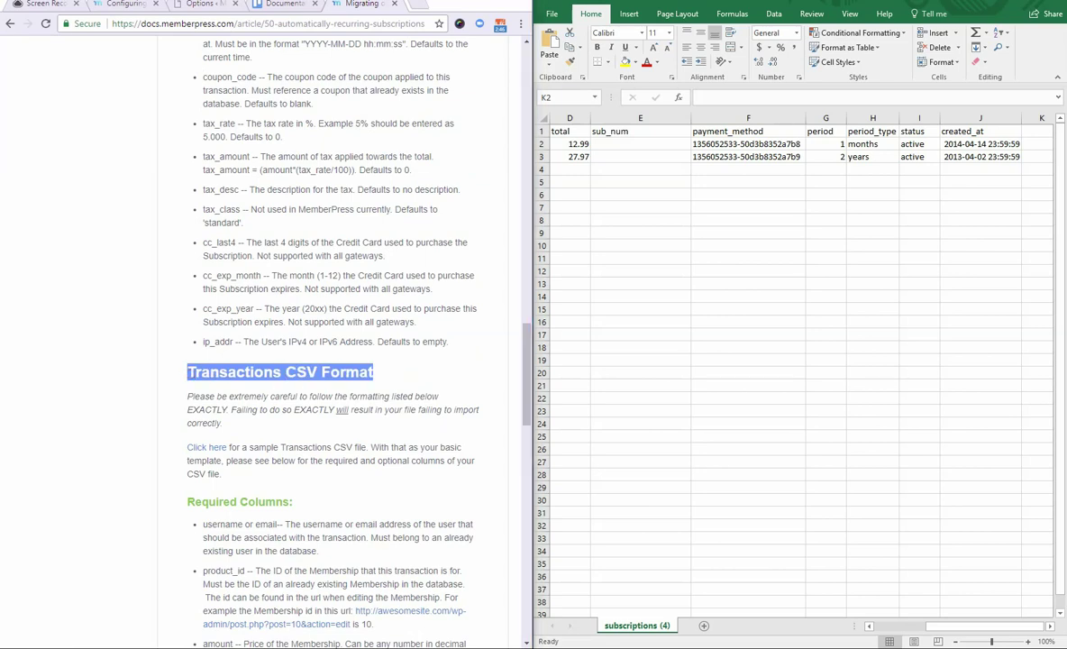